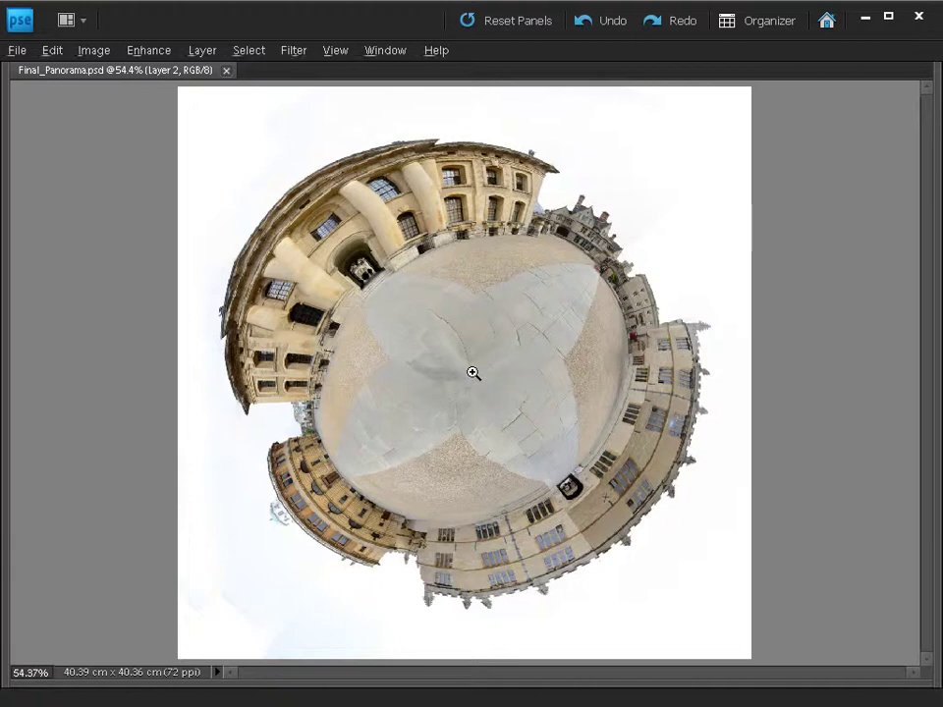
Step: Preview the Aerial Pano source photos in Explorer one by one, through AerialPano_Before_12
{"action": "key", "text": "alt+Tab"}
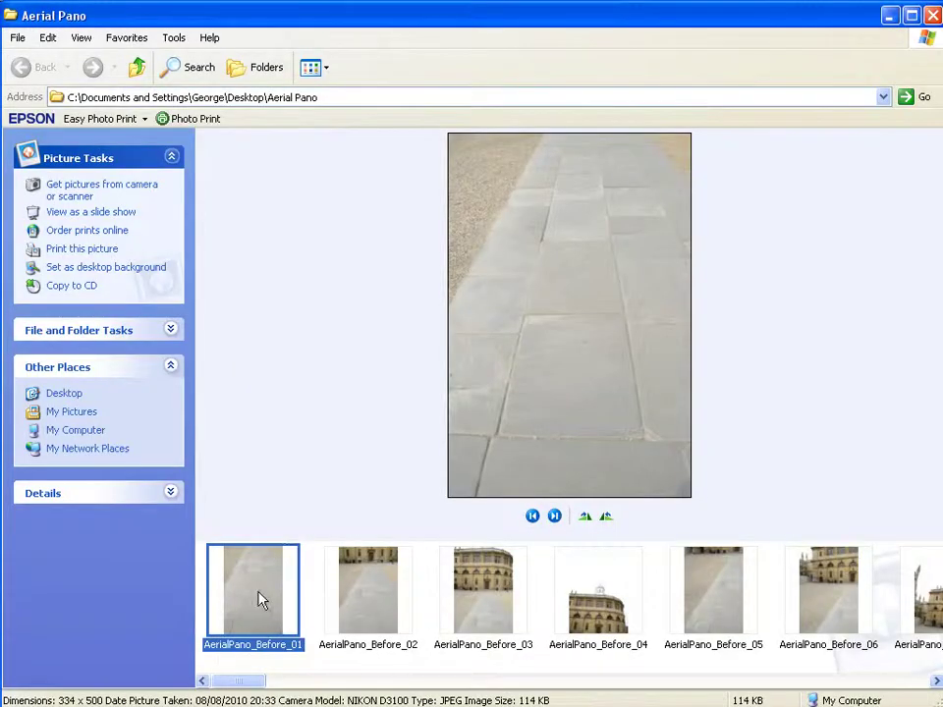
{"action": "key", "text": "Right"}
{"action": "key", "text": "Right"}
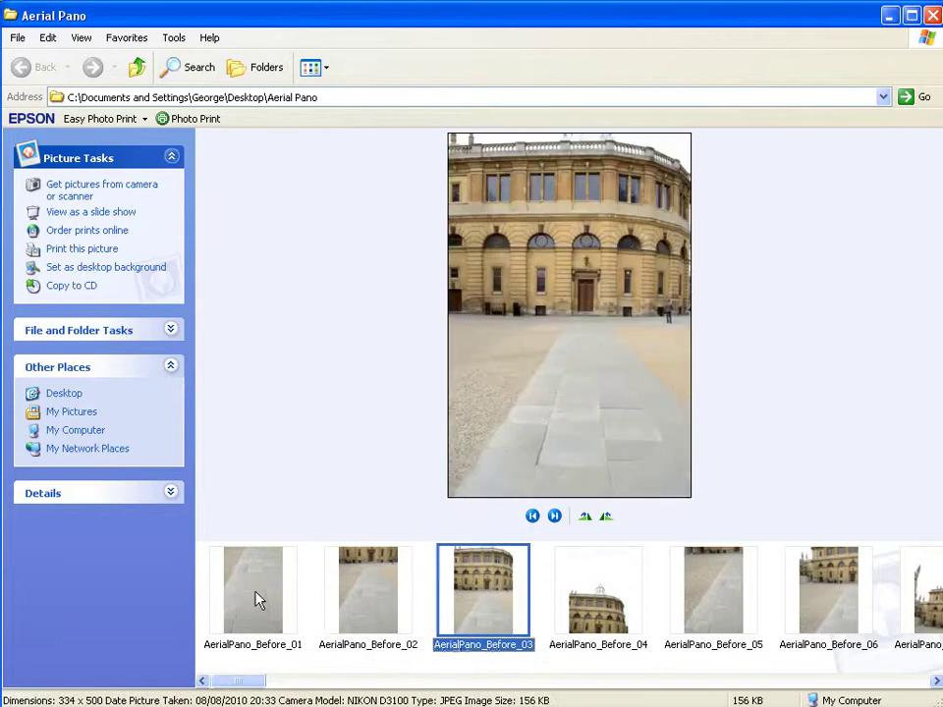
{"action": "key", "text": "Right"}
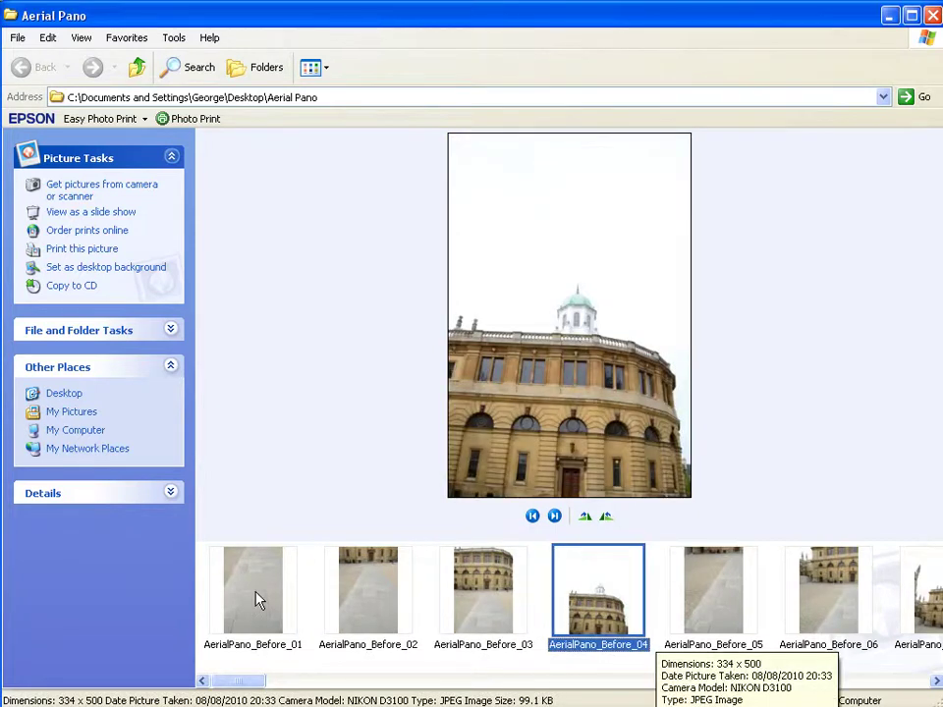
{"action": "key", "text": "Right"}
{"action": "key", "text": "Right"}
{"action": "key", "text": "Right"}
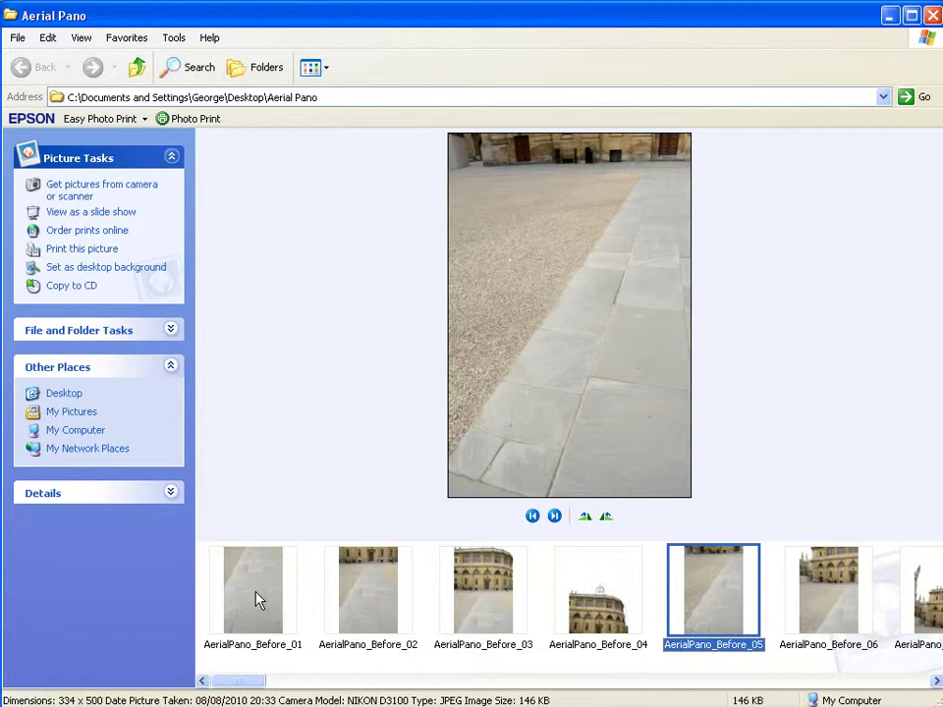
{"action": "key", "text": "Right"}
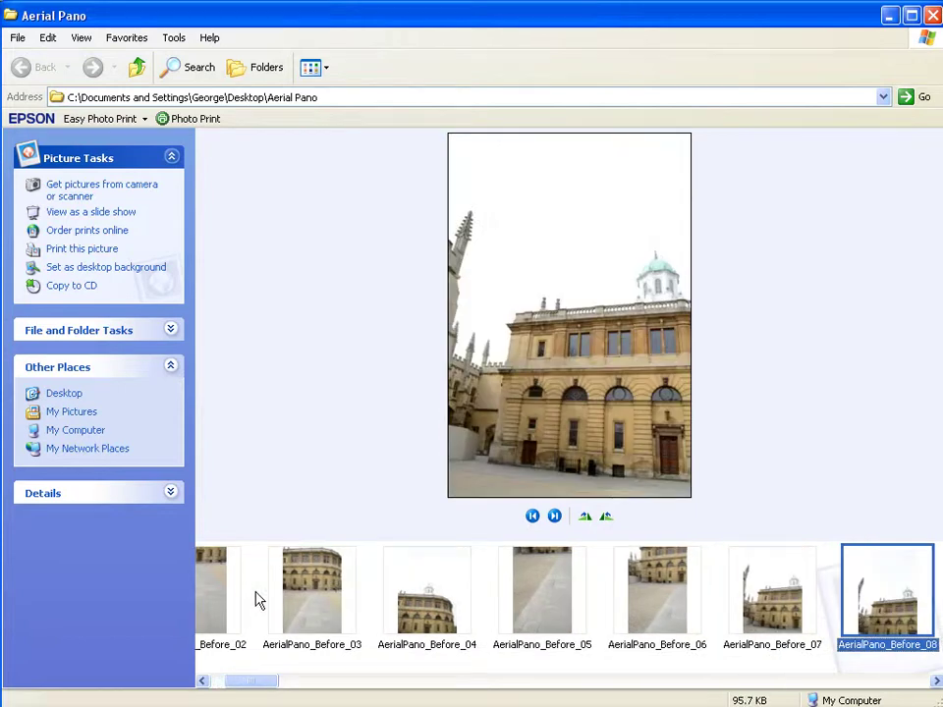
{"action": "key", "text": "Right"}
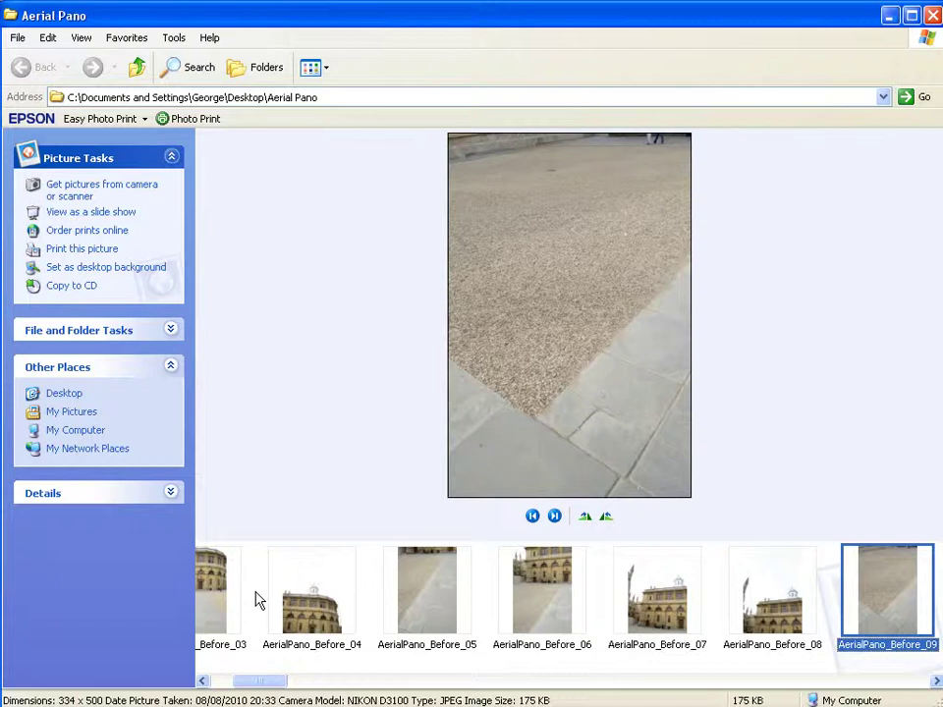
{"action": "key", "text": "Right"}
{"action": "key", "text": "Right"}
{"action": "key", "text": "Right"}
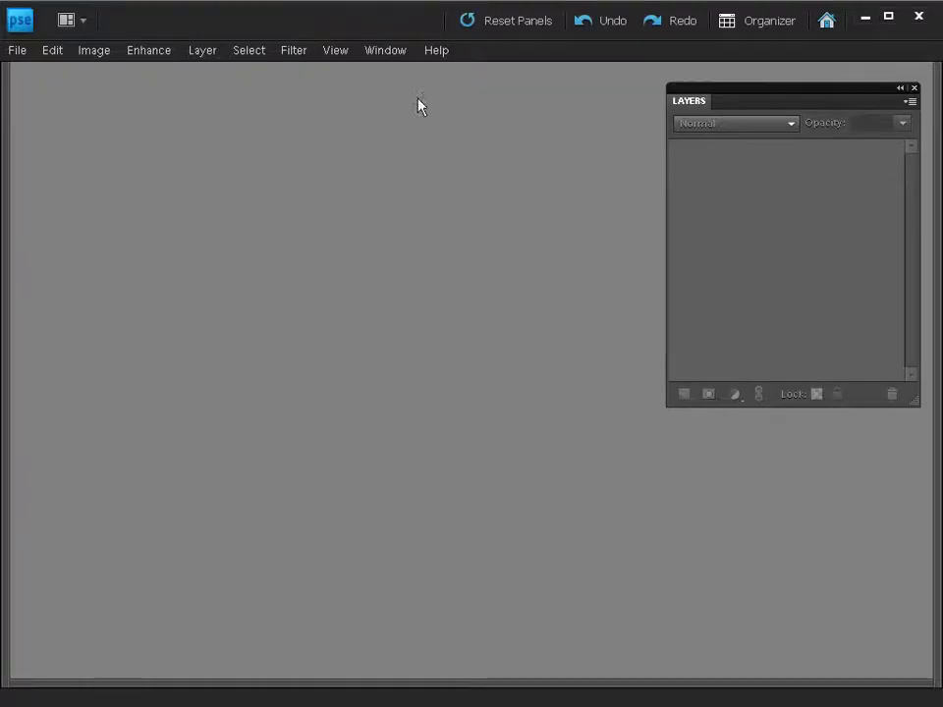
Step: Glance over the Window menu, then bring up File > New showing Photomerge Panorama
{"action": "left_click", "coordinate": [381, 53]}
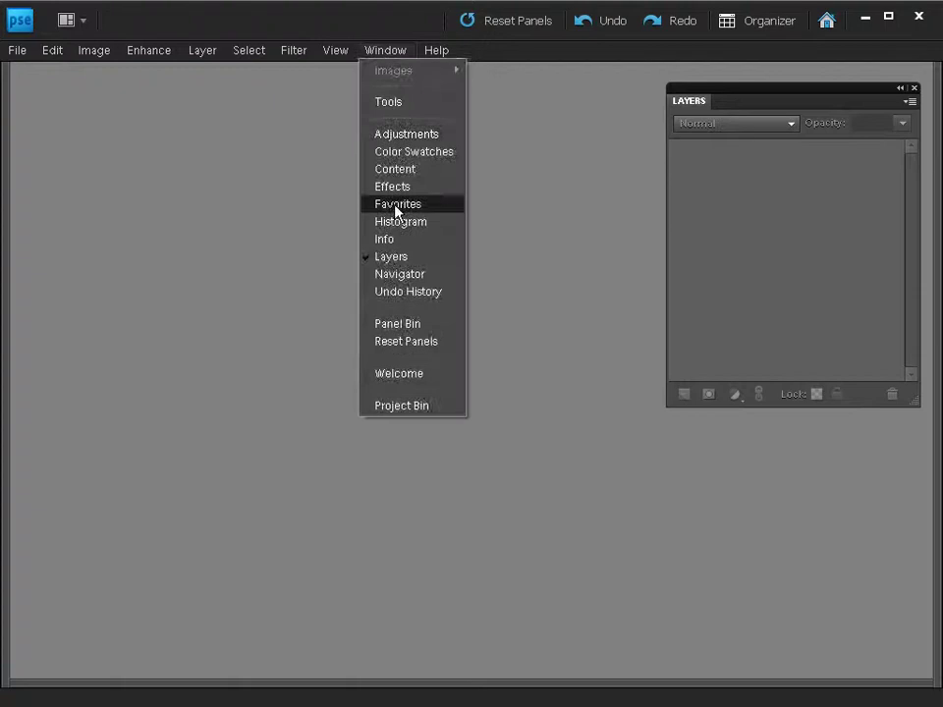
{"action": "left_click", "coordinate": [381, 52]}
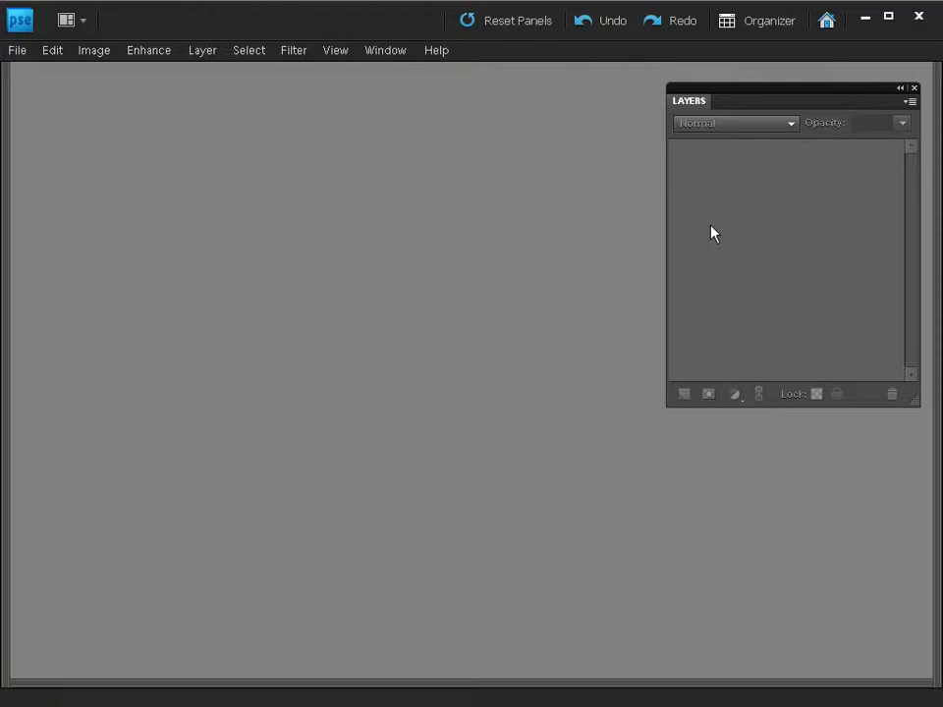
{"action": "left_click", "coordinate": [12, 48]}
{"action": "mouse_move", "coordinate": [34, 73]}
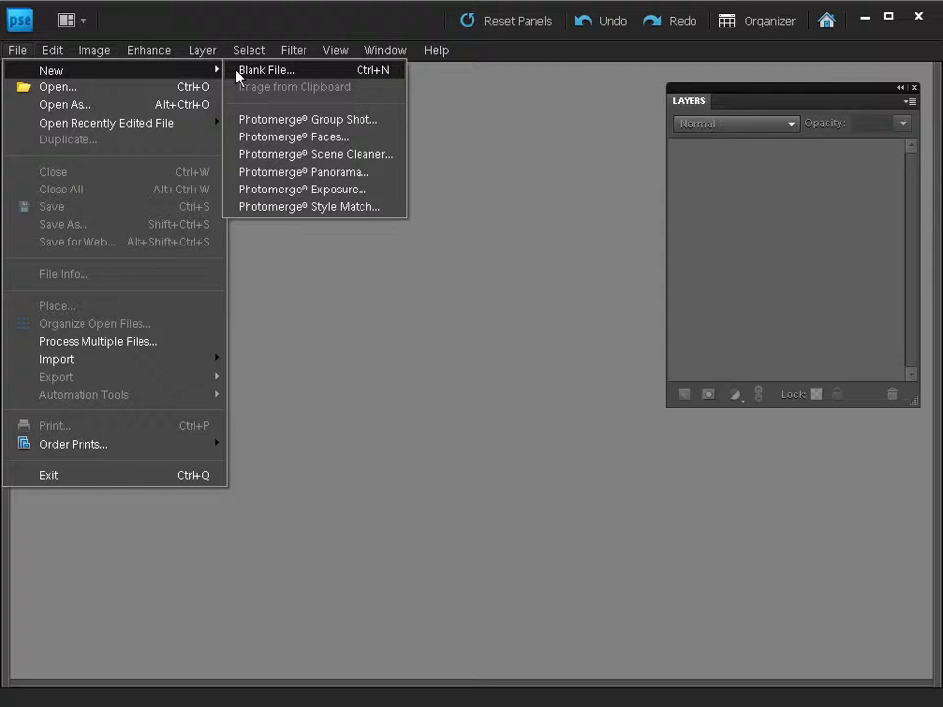
Step: Start Photomerge Panorama and add AerialPano_Before_01 to Before_12 from Desktop > Aerial Pano as sources
{"action": "left_click", "coordinate": [362, 172]}
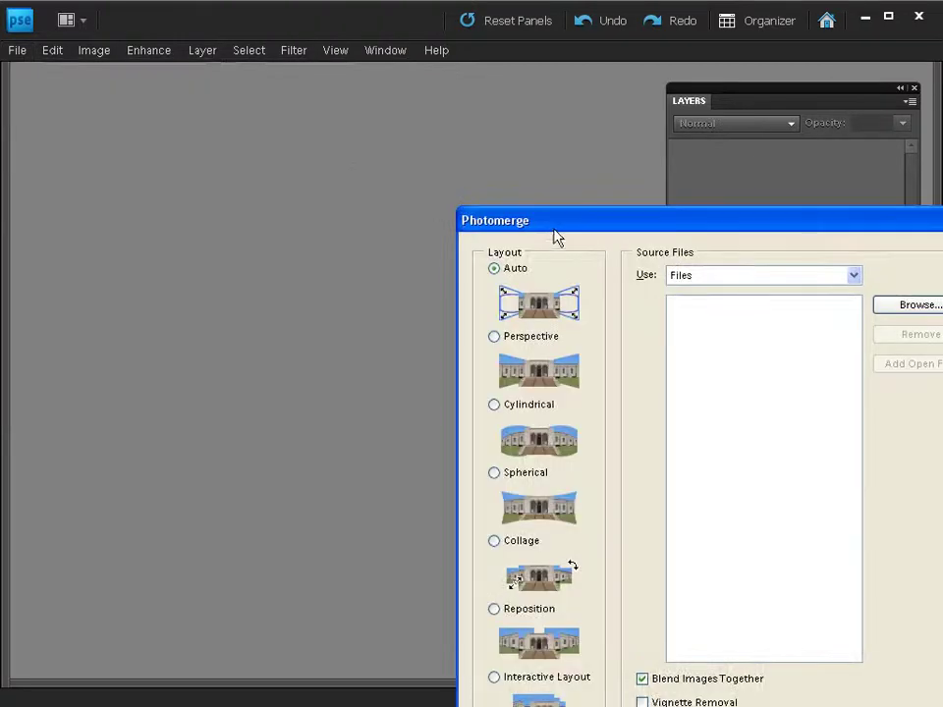
{"action": "left_click_drag", "start_coordinate": [541, 224], "coordinate": [206, 89]}
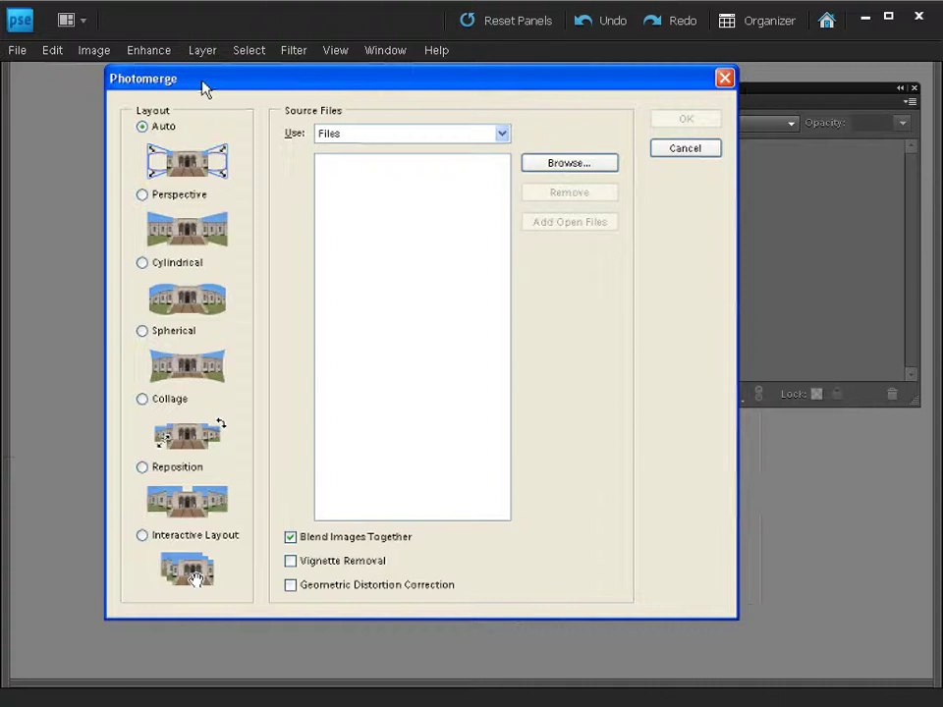
{"action": "left_click", "coordinate": [527, 165]}
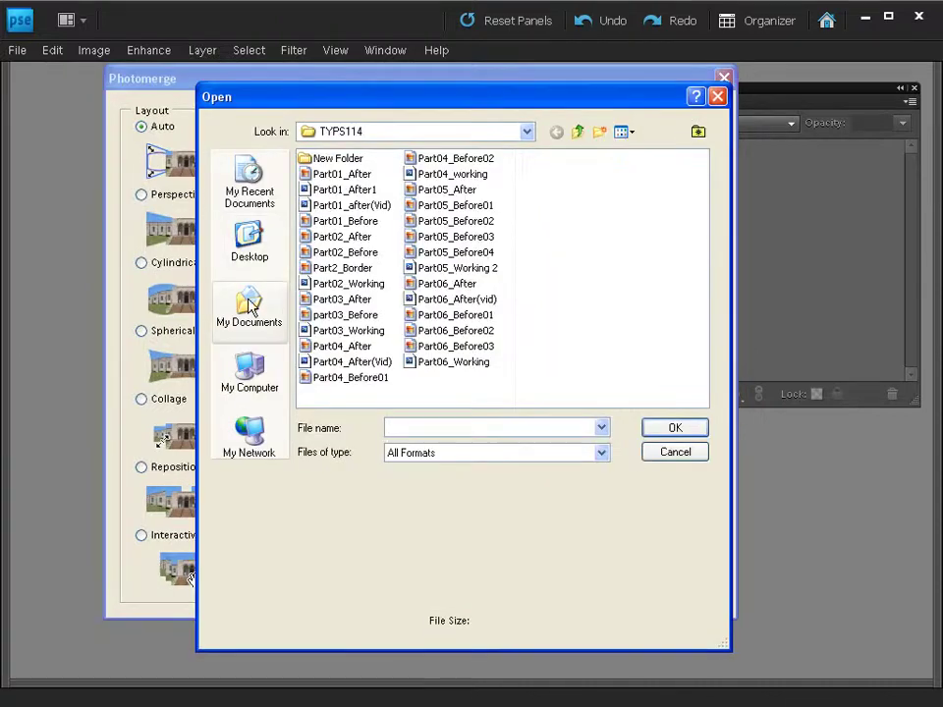
{"action": "left_click", "coordinate": [251, 269]}
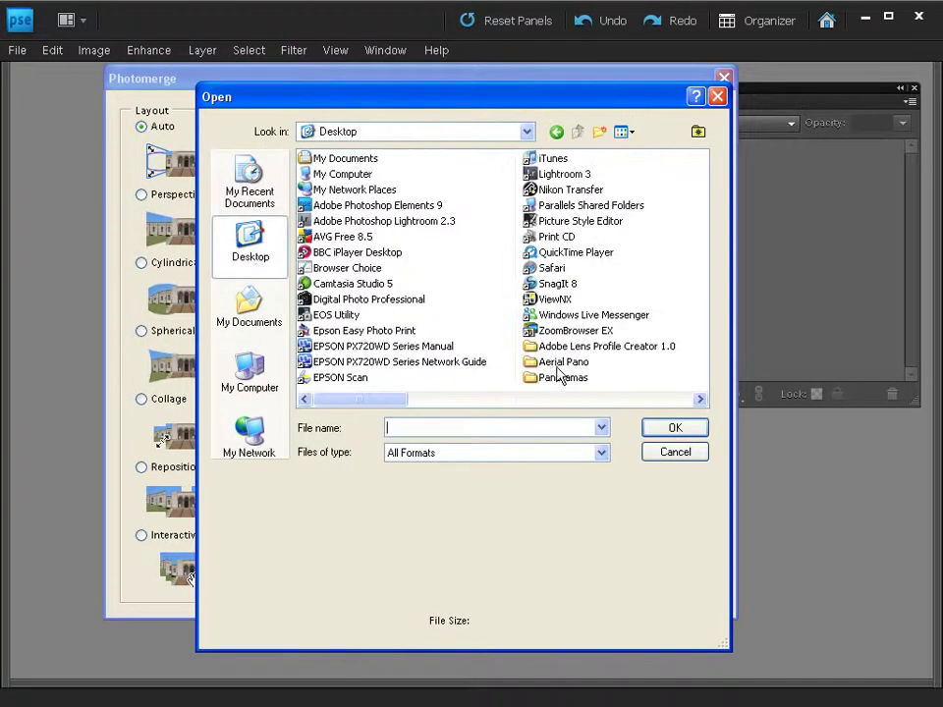
{"action": "double_click", "coordinate": [555, 364]}
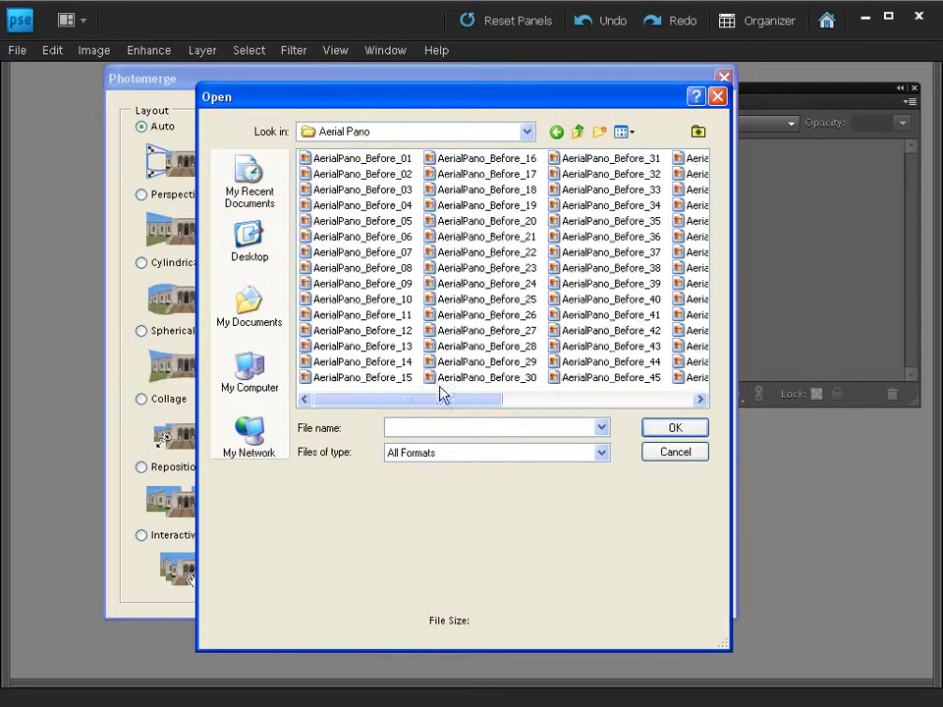
{"action": "left_click_drag", "start_coordinate": [446, 399], "coordinate": [423, 407]}
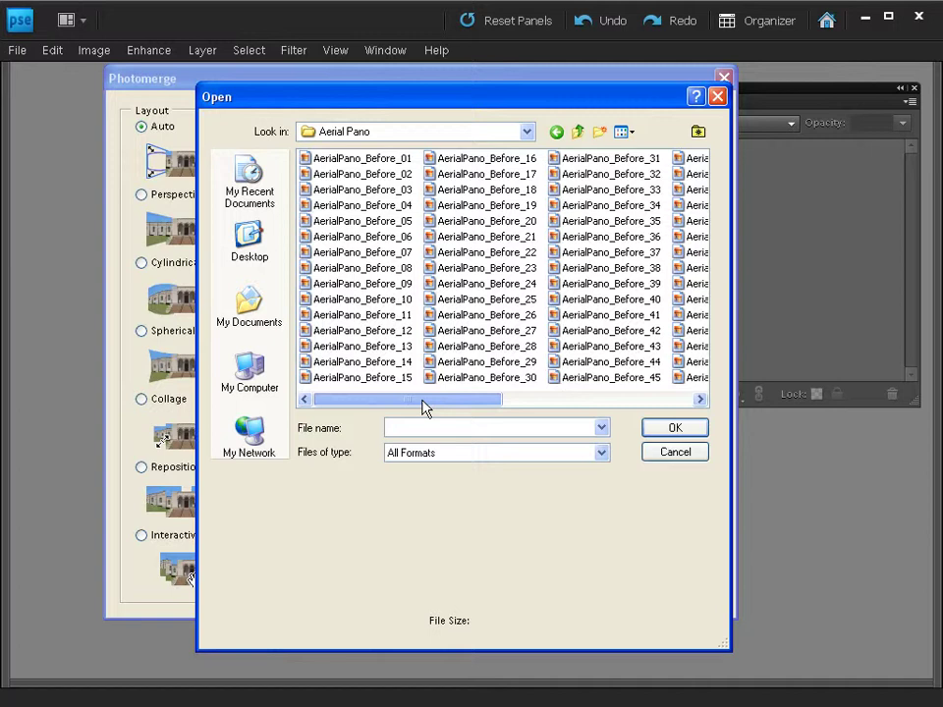
{"action": "left_click", "coordinate": [399, 161]}
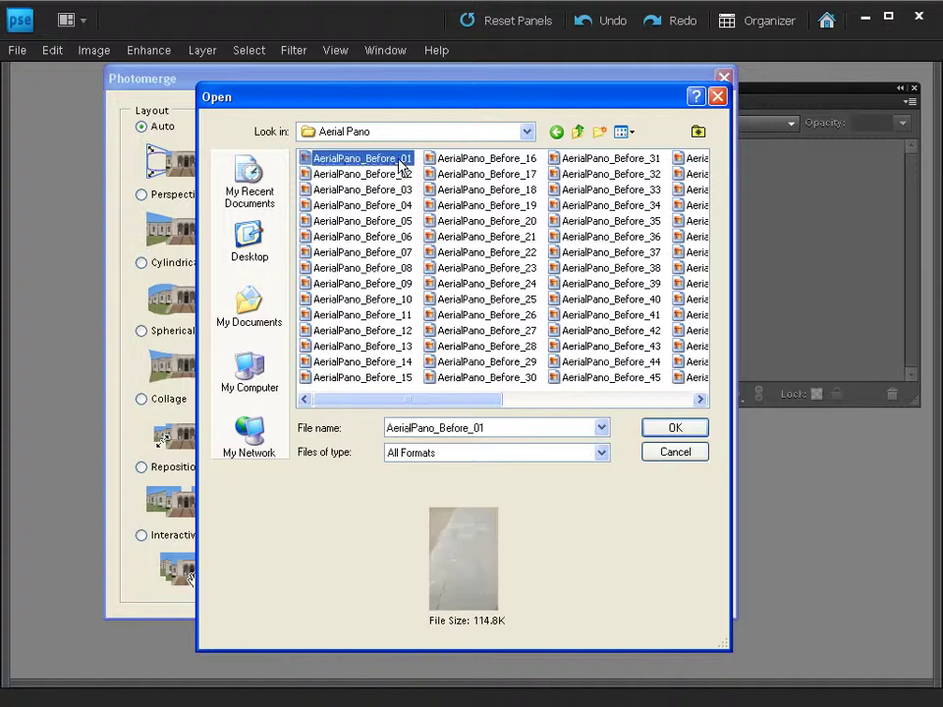
{"action": "left_click", "coordinate": [407, 334], "text": "shift"}
{"action": "left_click", "coordinate": [661, 428]}
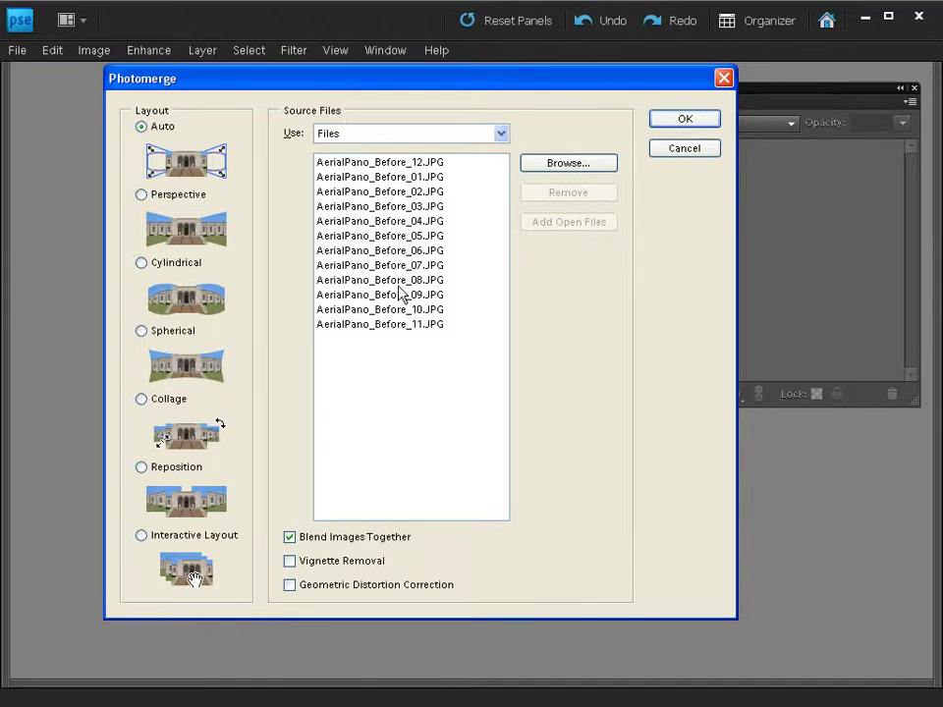
Step: Switch the Photomerge layout from Auto to Interactive Layout for the twelve aerial photos
{"action": "key", "text": "alt"}
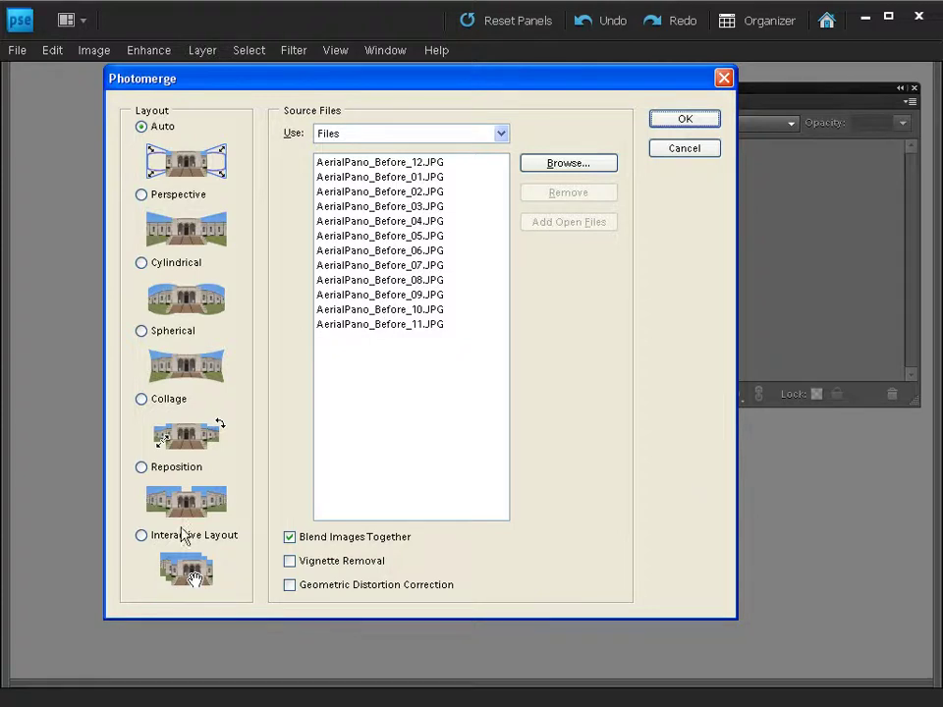
{"action": "left_click", "coordinate": [141, 537]}
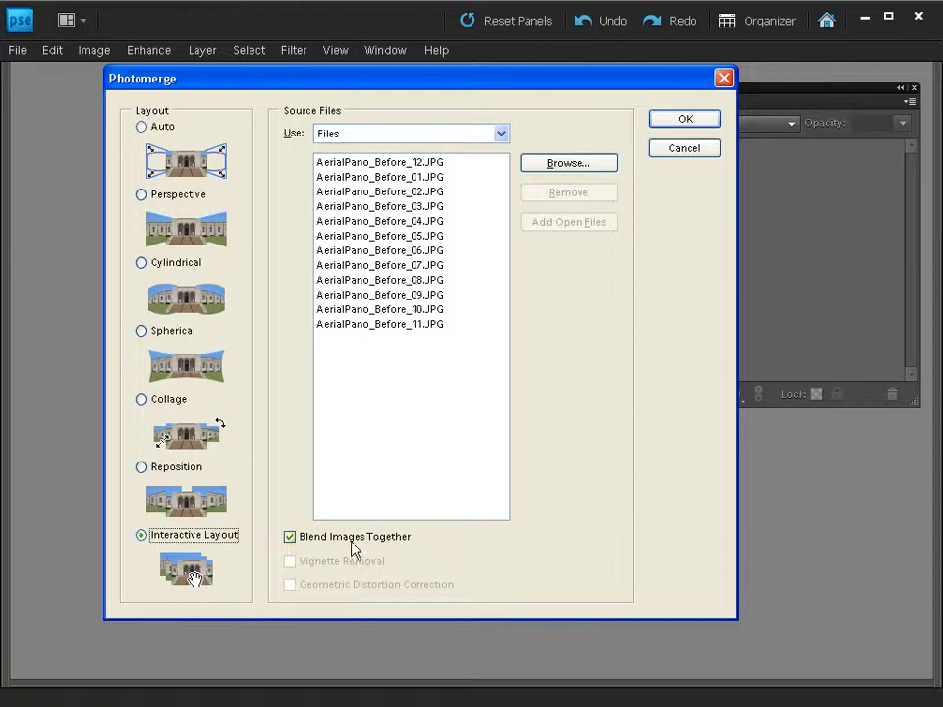
{"action": "left_click", "coordinate": [398, 505]}
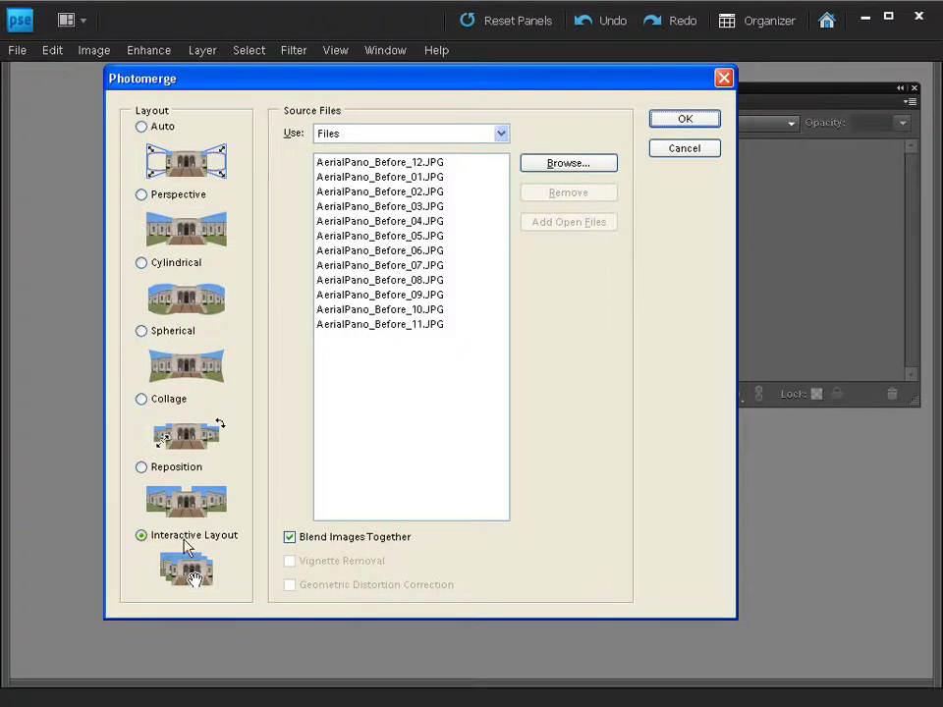
Step: Run the merge so the twelve photos open in the interactive Photomerge window
{"action": "left_click", "coordinate": [688, 120]}
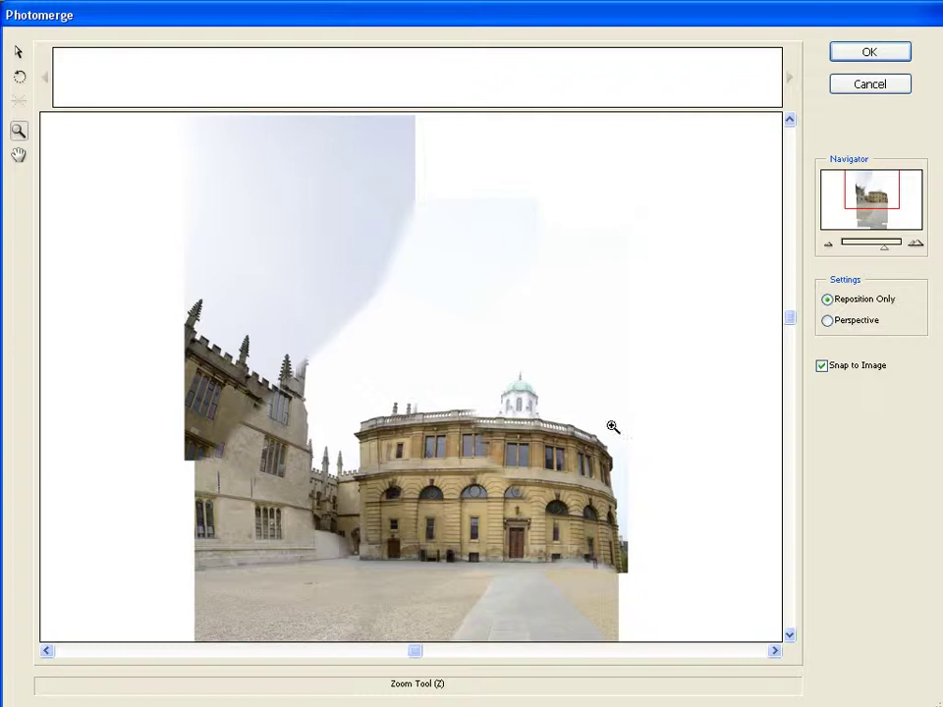
Step: Nudge the left building photo and the domed Before_04 photo into place, then accept the layout
{"action": "left_click", "coordinate": [16, 54]}
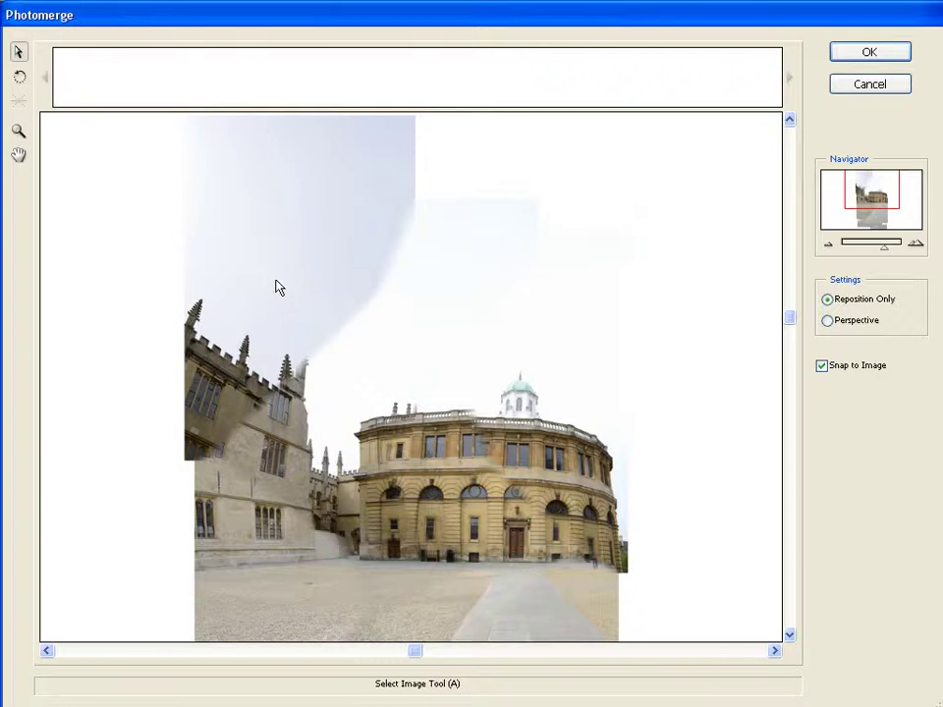
{"action": "mouse_move", "coordinate": [276, 286]}
{"action": "left_mouse_down"}
{"action": "mouse_move", "coordinate": [285, 262]}
{"action": "mouse_move", "coordinate": [282, 290]}
{"action": "left_mouse_up"}
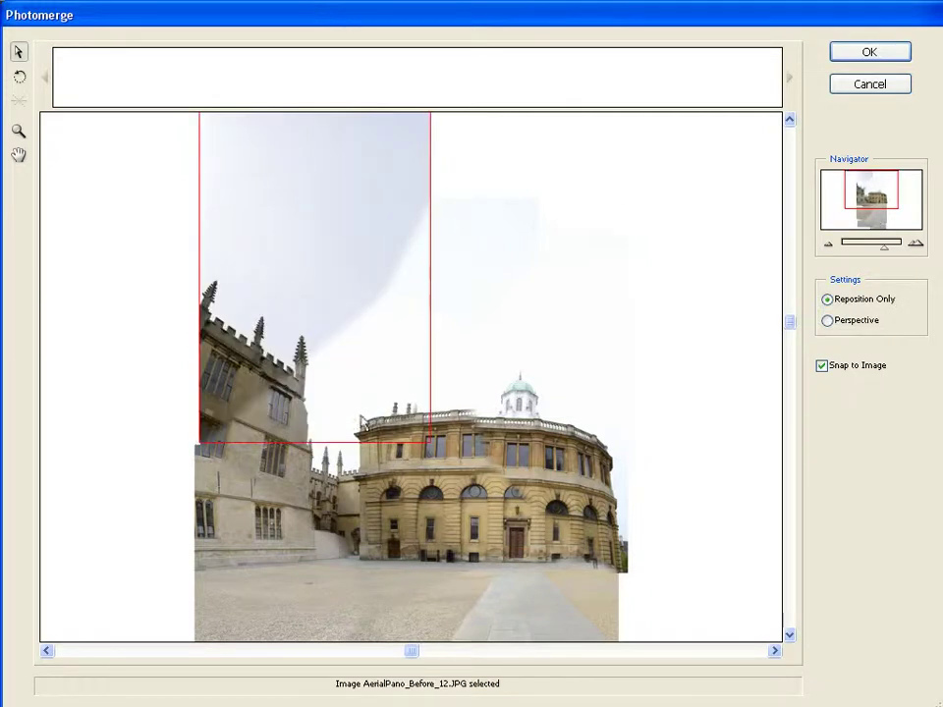
{"action": "left_click", "coordinate": [529, 419]}
{"action": "left_click_drag", "start_coordinate": [529, 419], "coordinate": [517, 407]}
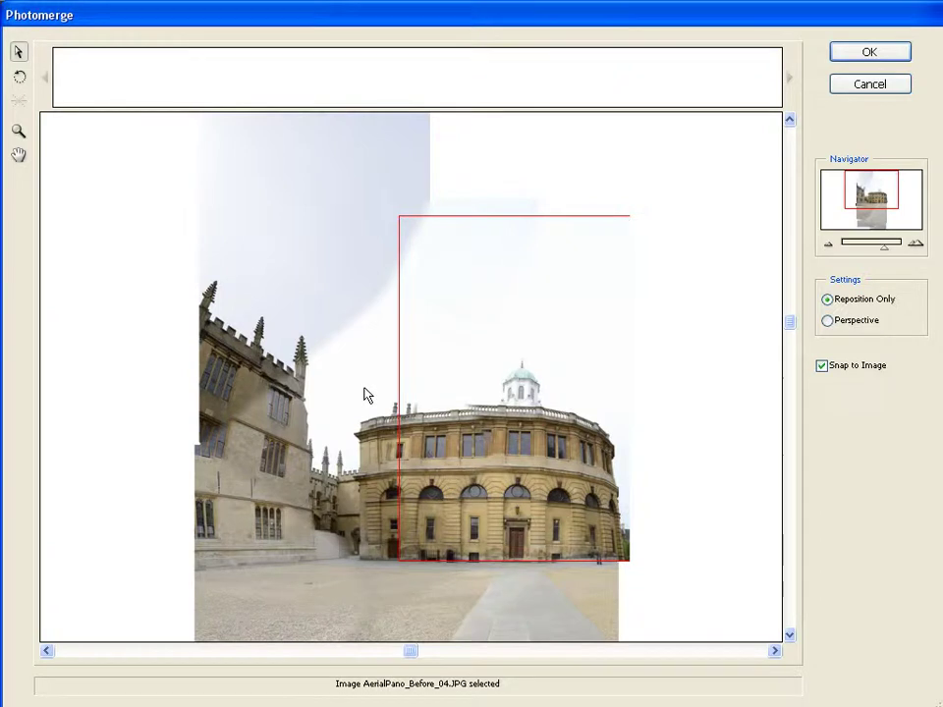
{"action": "left_click", "coordinate": [864, 55]}
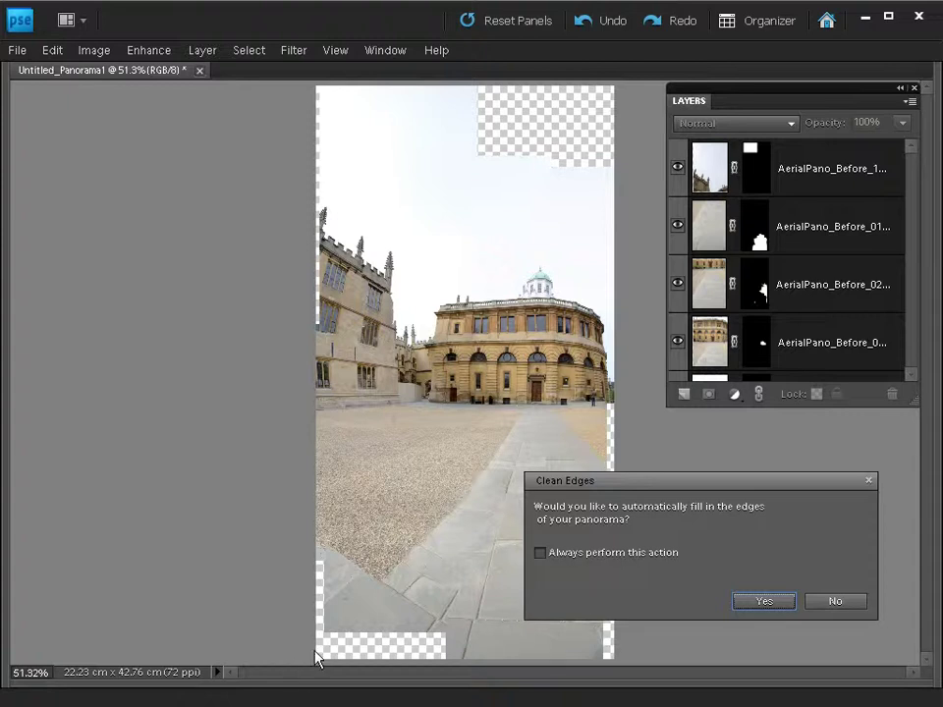
Step: Decline Clean Edges so Untitled_Panorama1 keeps its transparent edge gaps
{"action": "left_click", "coordinate": [856, 603]}
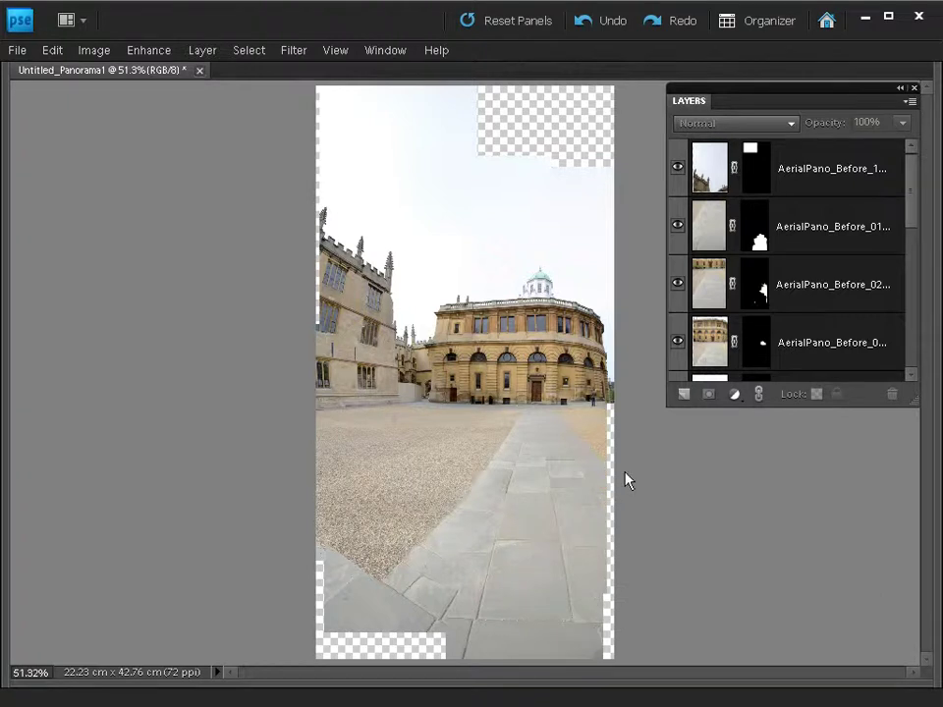
Step: Save the panorama to the Desktop as Panorama1.jpg in JPEG format at quality 12
{"action": "left_click", "coordinate": [24, 53]}
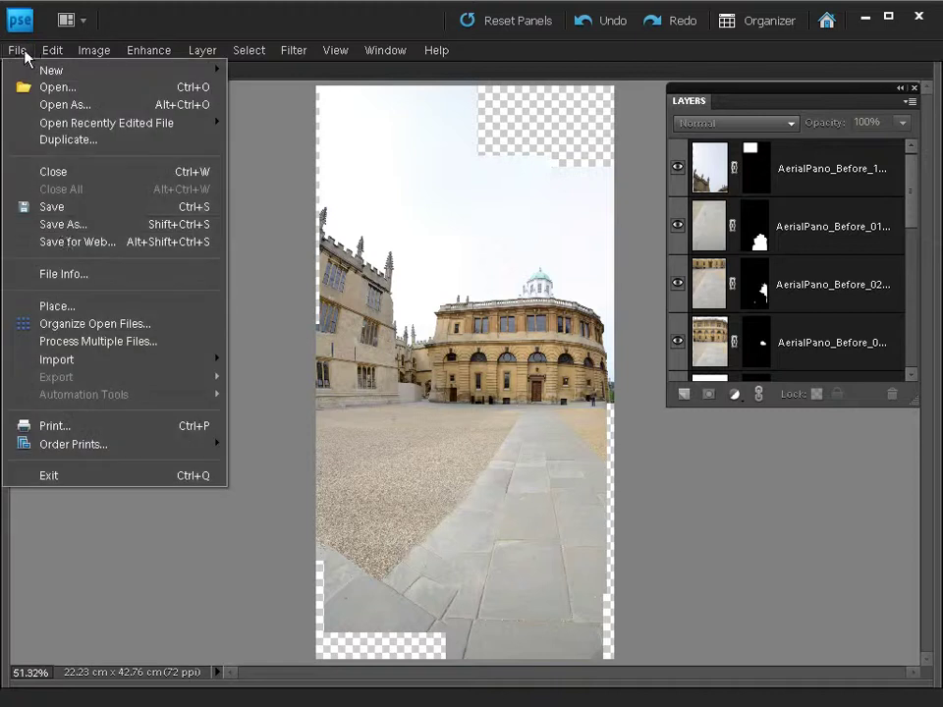
{"action": "left_click", "coordinate": [65, 224]}
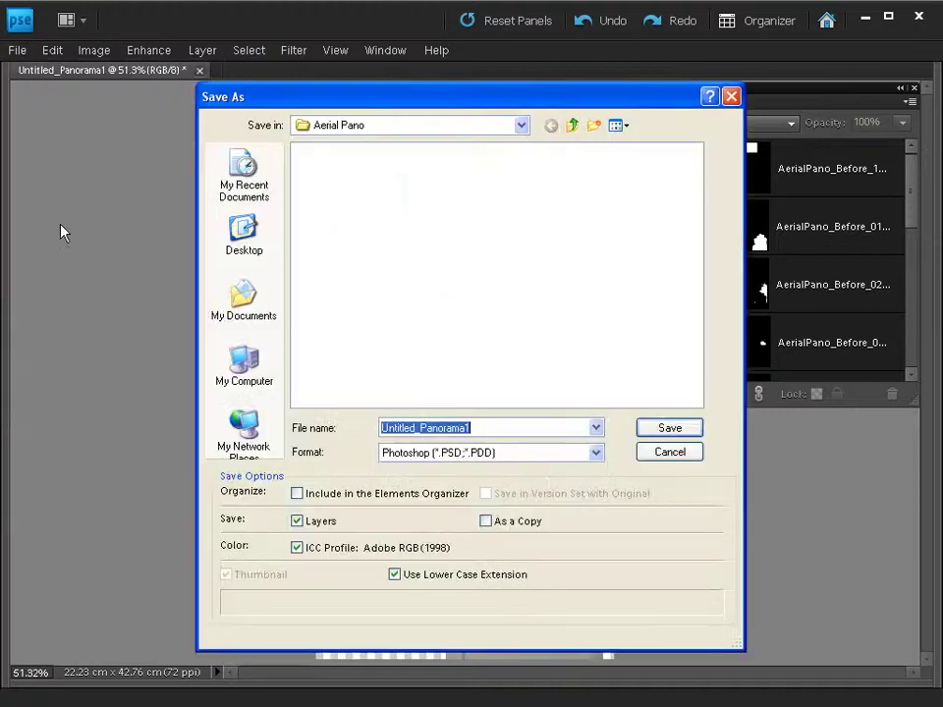
{"action": "left_click", "coordinate": [419, 428]}
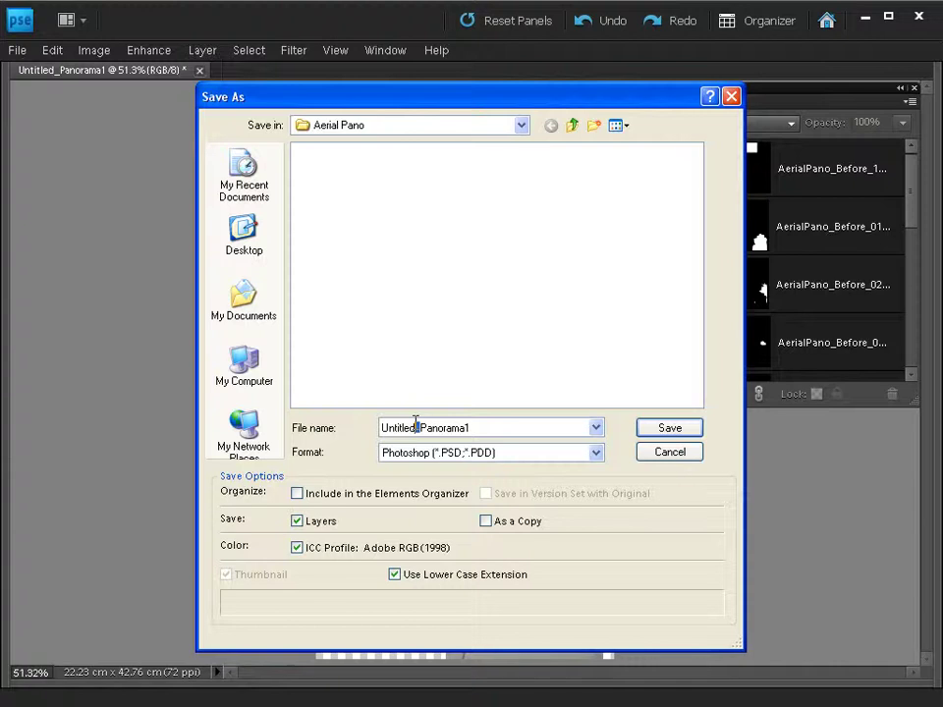
{"action": "key", "text": "BackSpace"}
{"action": "key", "text": "BackSpace"}
{"action": "key", "text": "BackSpace"}
{"action": "key", "text": "BackSpace"}
{"action": "key", "text": "BackSpace"}
{"action": "key", "text": "BackSpace"}
{"action": "key", "text": "BackSpace"}
{"action": "key", "text": "BackSpace"}
{"action": "key", "text": "BackSpace"}
{"action": "left_click", "coordinate": [454, 453]}
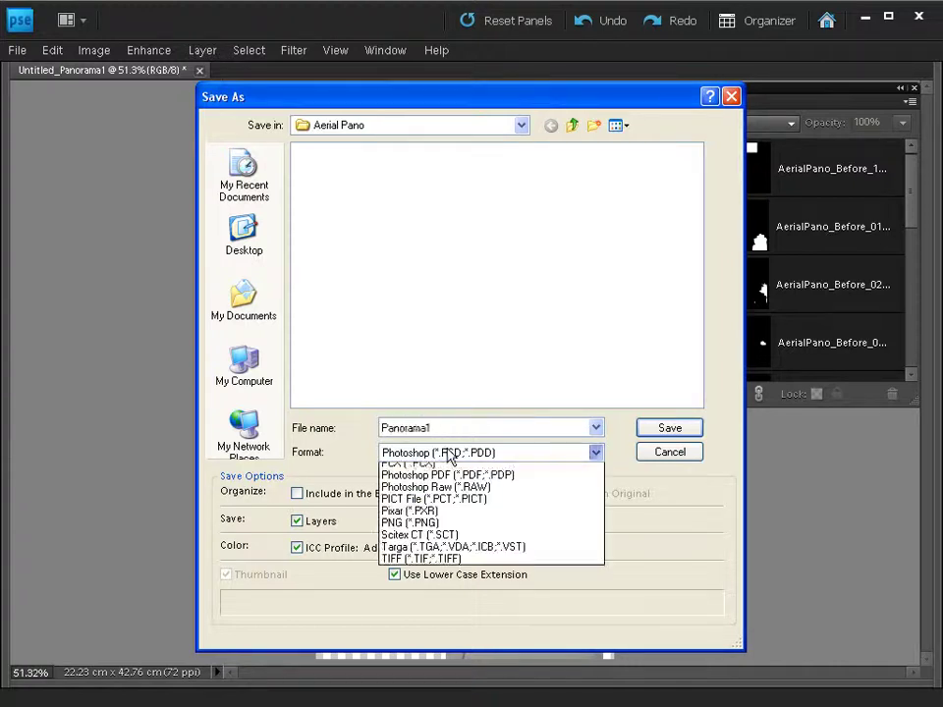
{"action": "left_click", "coordinate": [432, 532]}
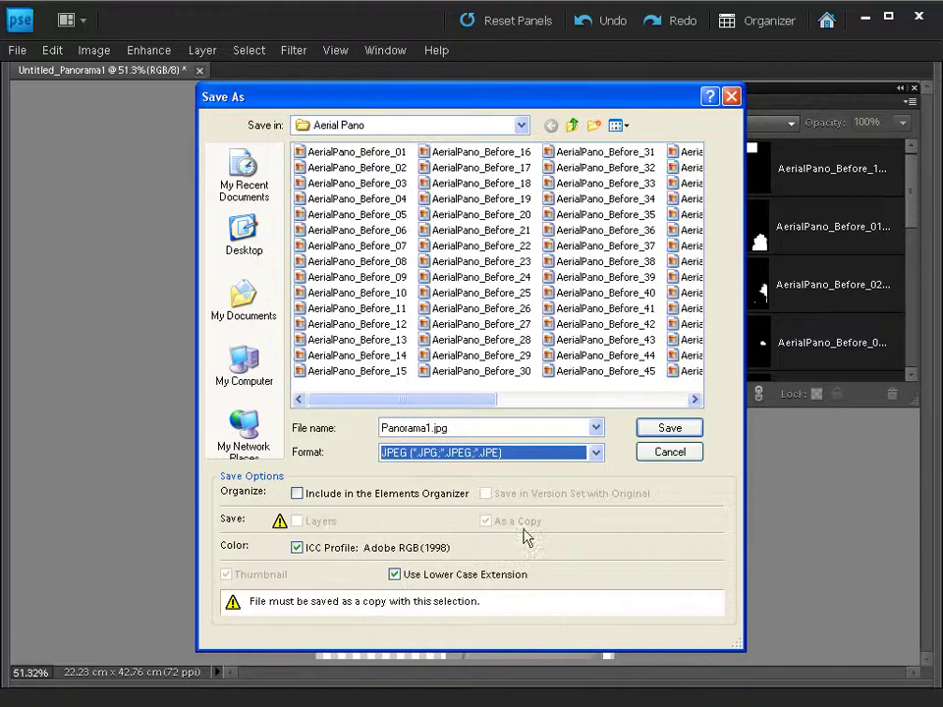
{"action": "left_click", "coordinate": [239, 241]}
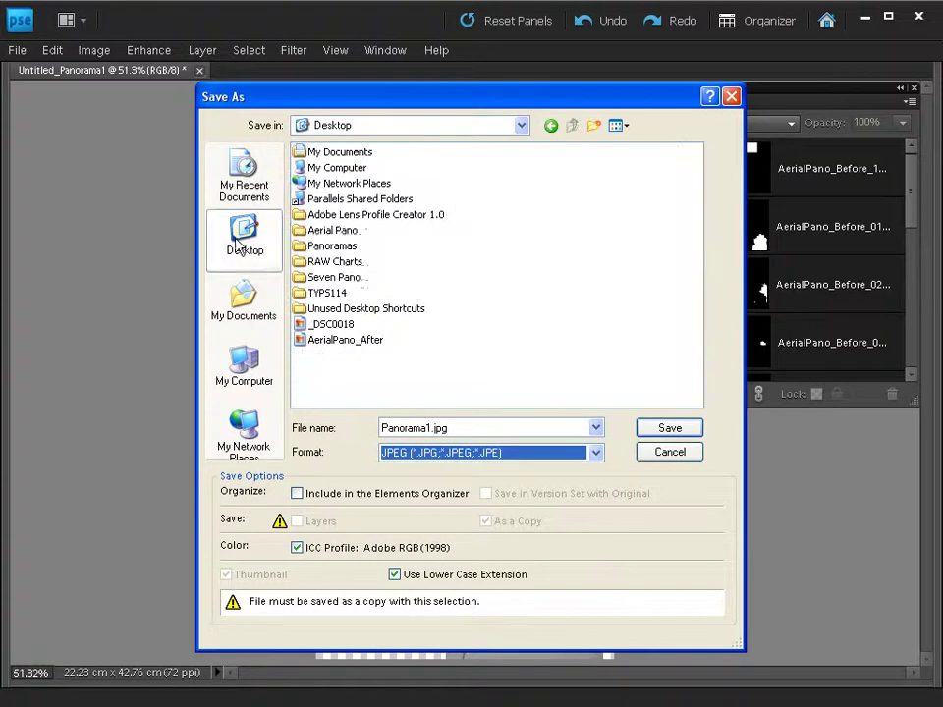
{"action": "left_click", "coordinate": [669, 429]}
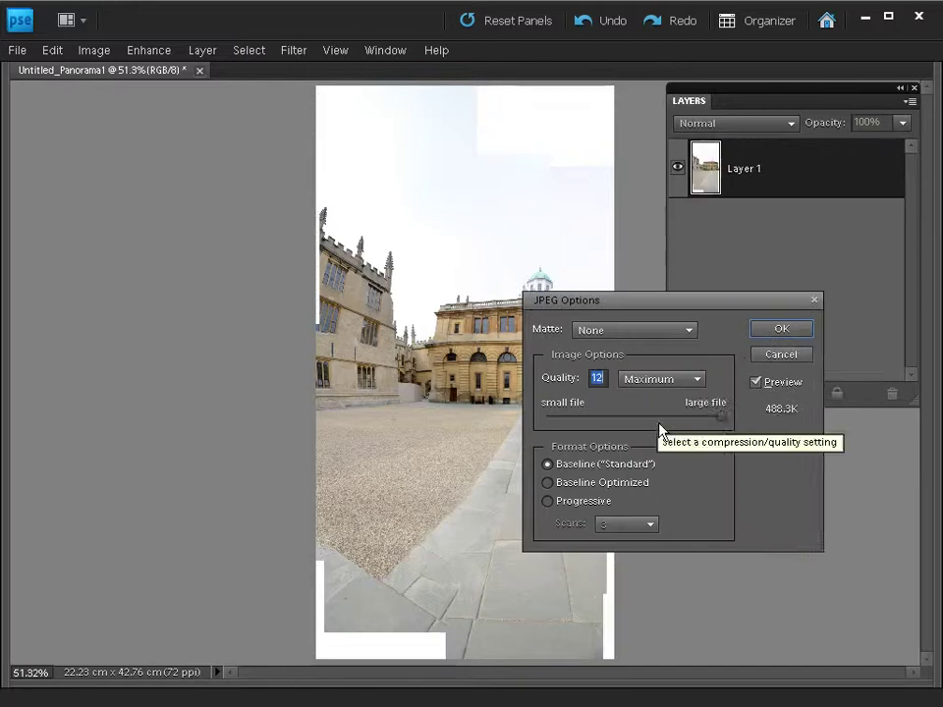
{"action": "left_click", "coordinate": [772, 329]}
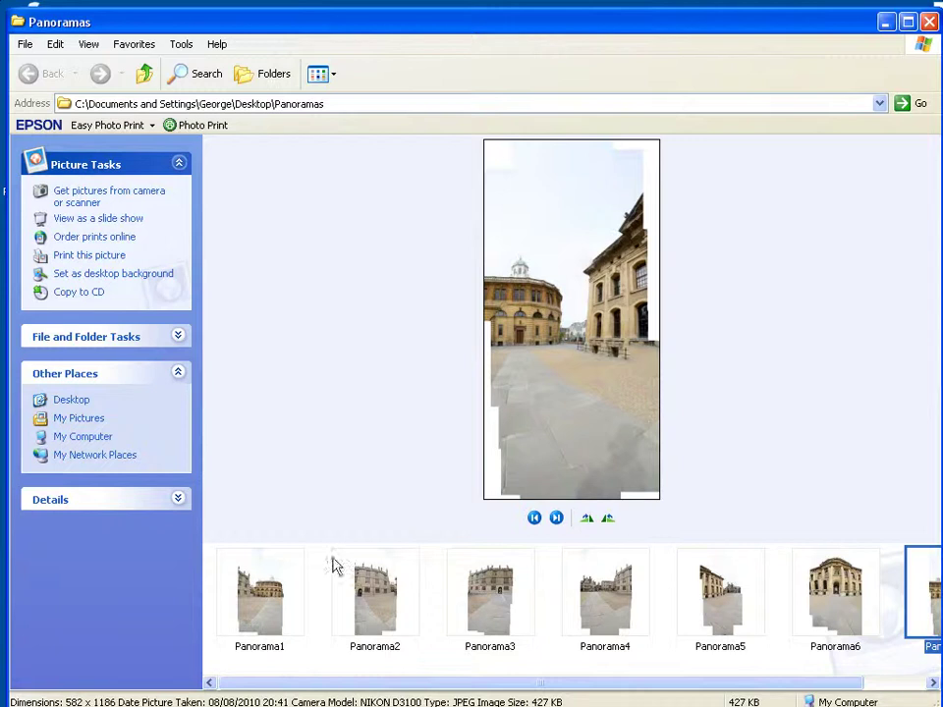
Step: Preview the Panorama2 through Panorama7 strips in the Panoramas folder filmstrip
{"action": "left_click", "coordinate": [362, 617]}
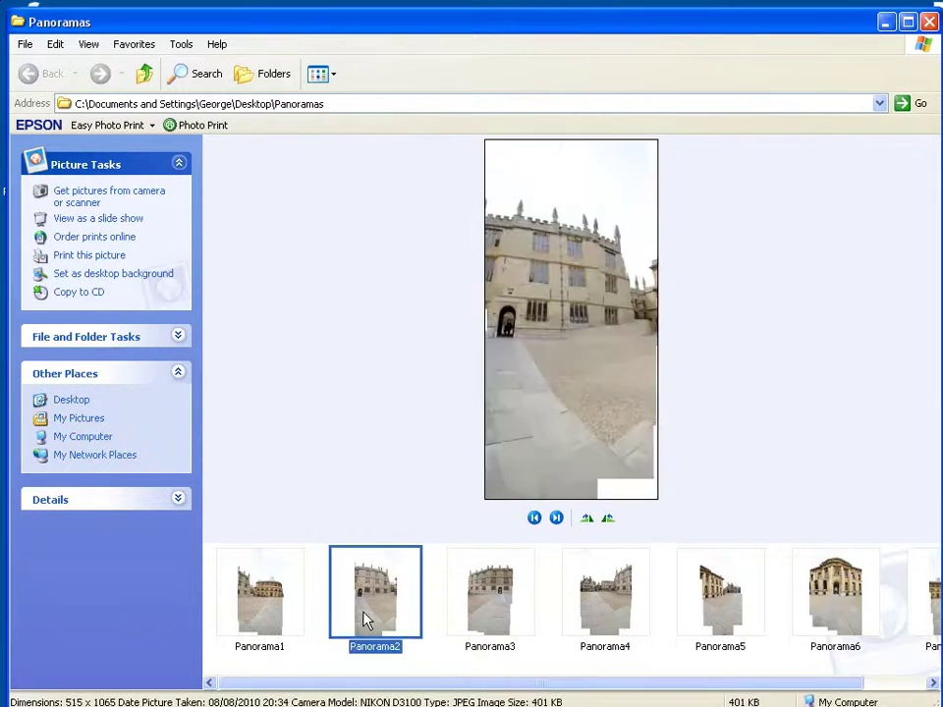
{"action": "left_click", "coordinate": [498, 597]}
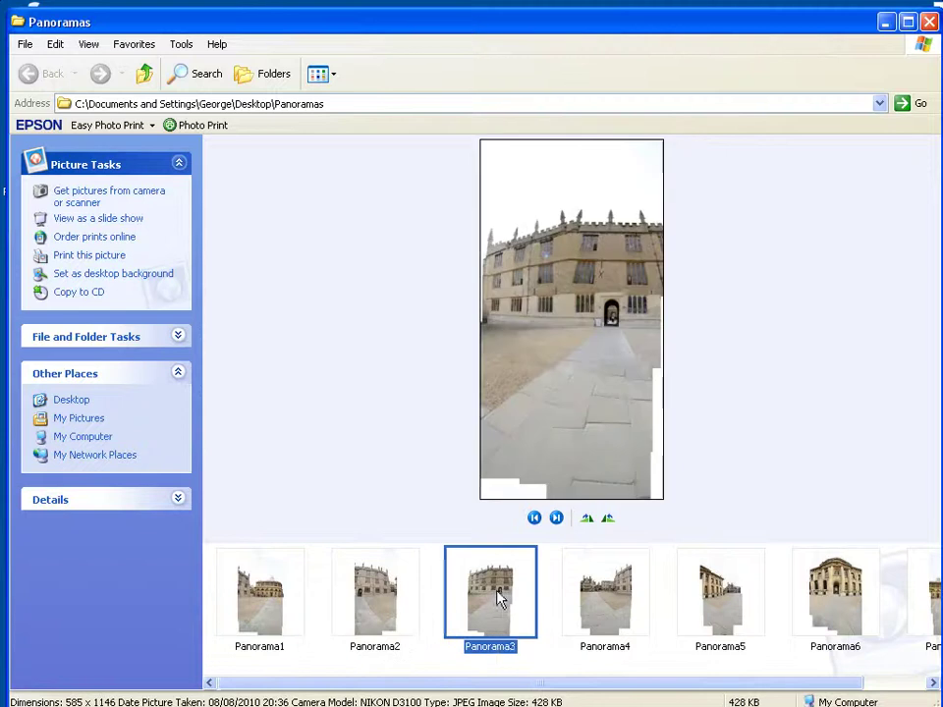
{"action": "left_click", "coordinate": [588, 595]}
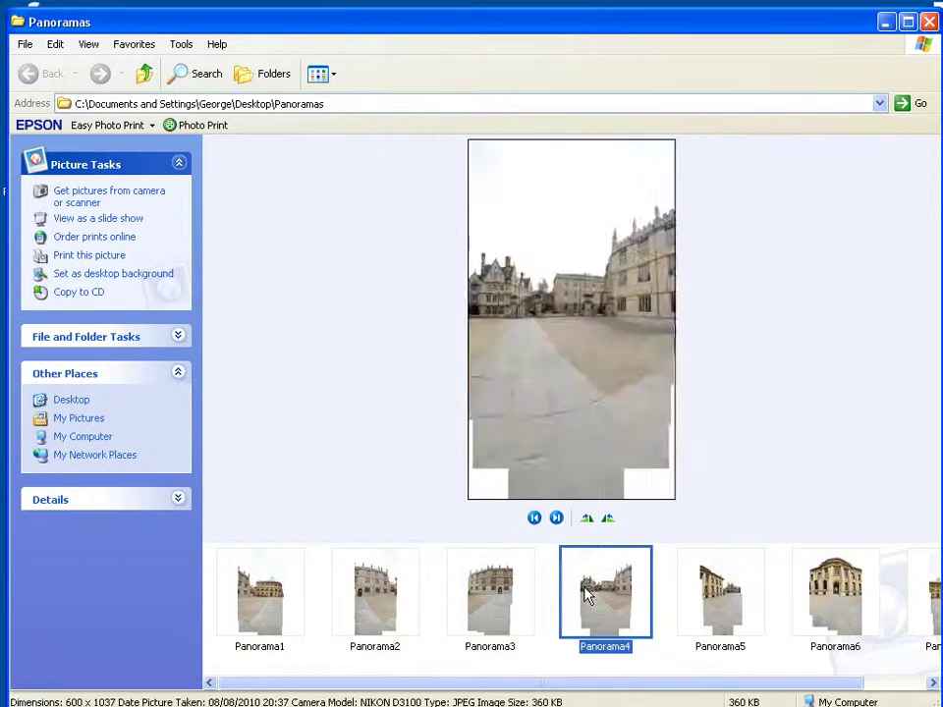
{"action": "left_click", "coordinate": [721, 600]}
{"action": "left_click", "coordinate": [842, 608]}
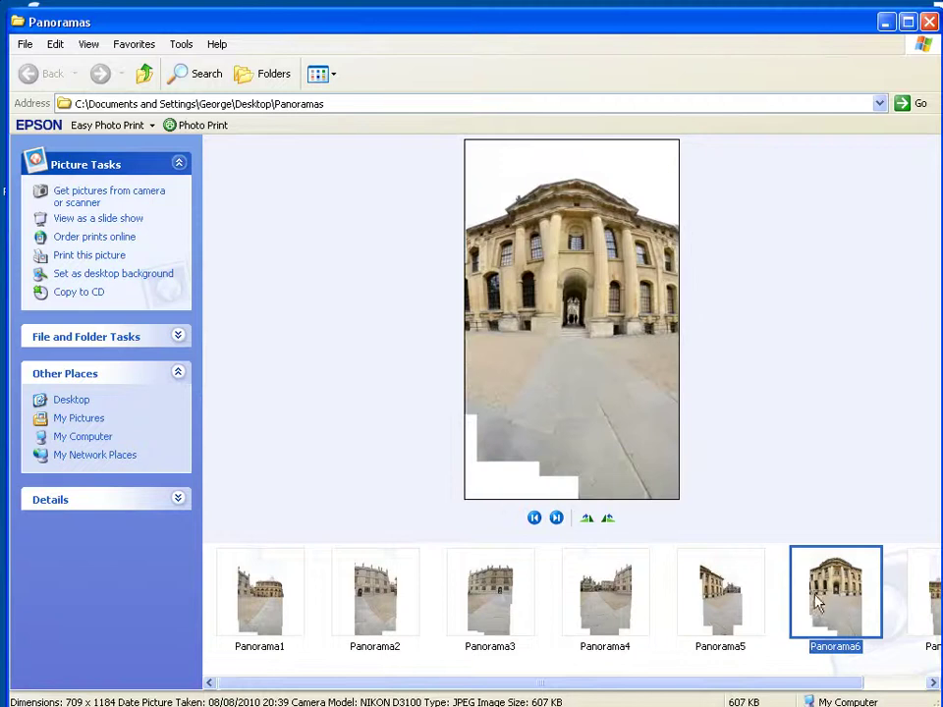
{"action": "mouse_move", "coordinate": [716, 589]}
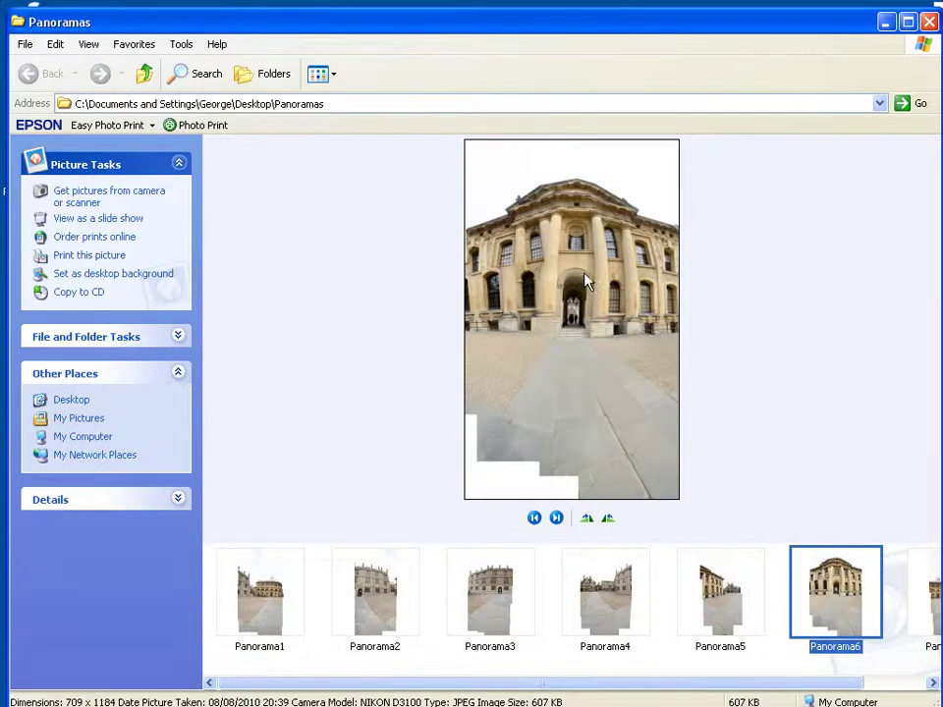
{"action": "left_click_drag", "start_coordinate": [814, 688], "coordinate": [871, 688]}
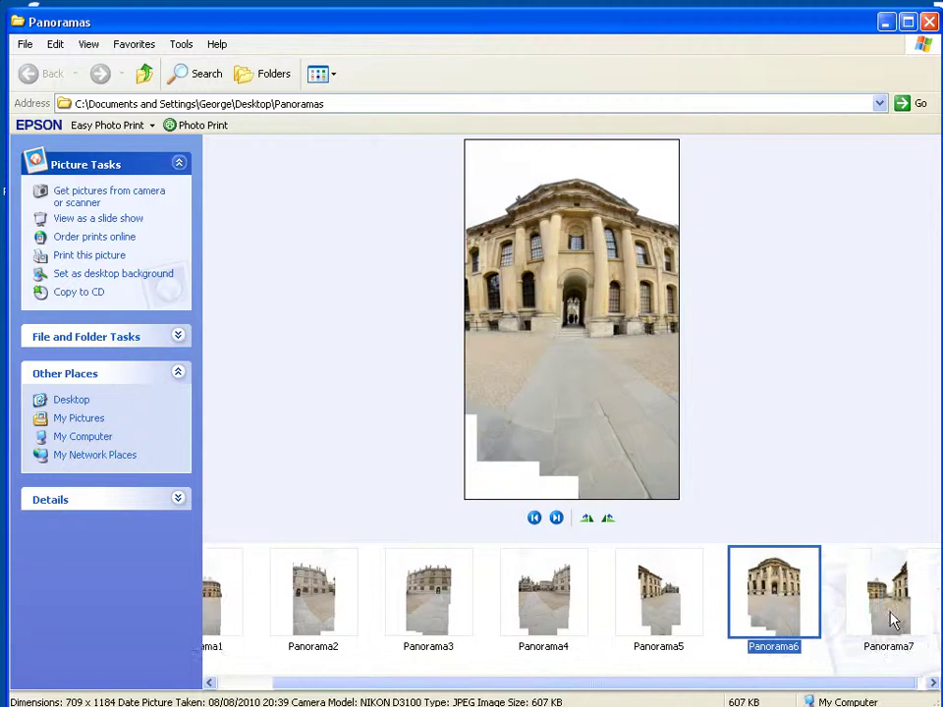
{"action": "left_click", "coordinate": [893, 614]}
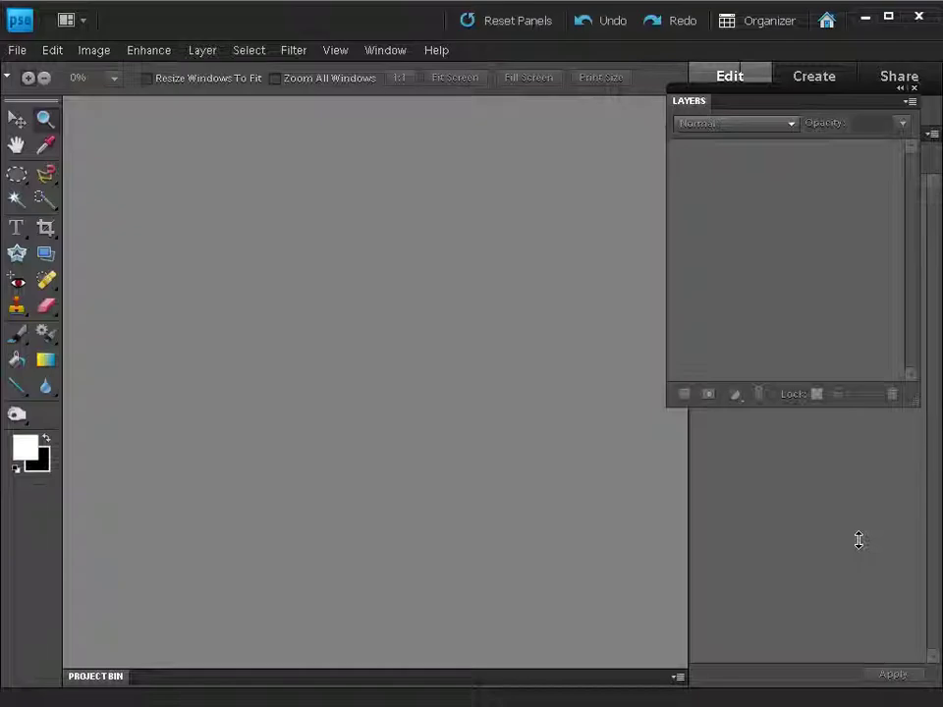
Step: Start a new Photomerge Panorama and choose Interactive Layout
{"action": "left_click", "coordinate": [16, 53]}
{"action": "mouse_move", "coordinate": [17, 71]}
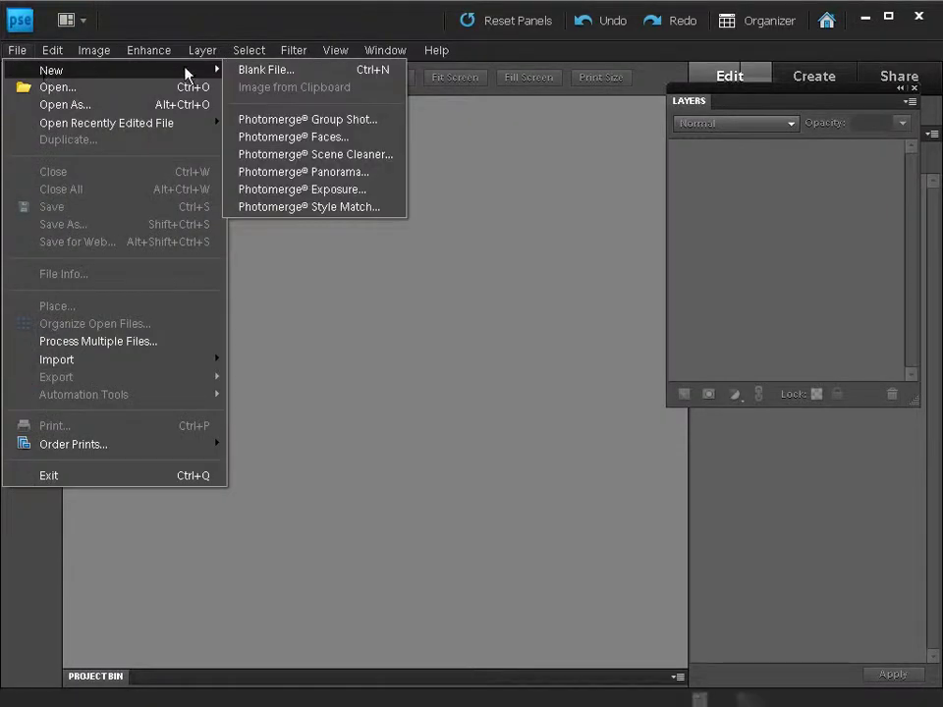
{"action": "left_click", "coordinate": [367, 173]}
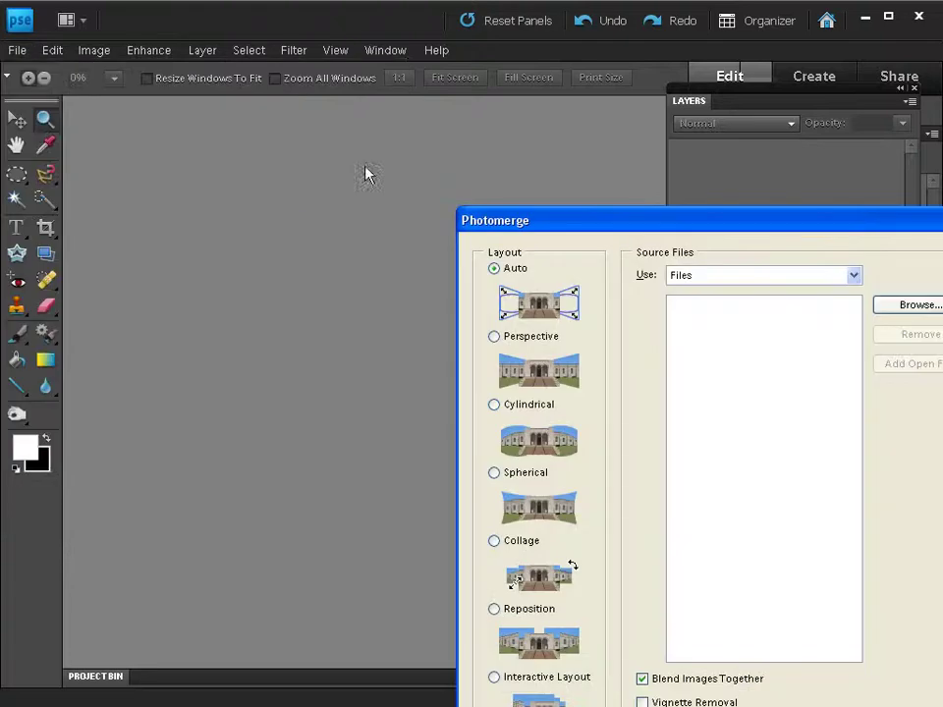
{"action": "left_click_drag", "start_coordinate": [529, 214], "coordinate": [212, 105]}
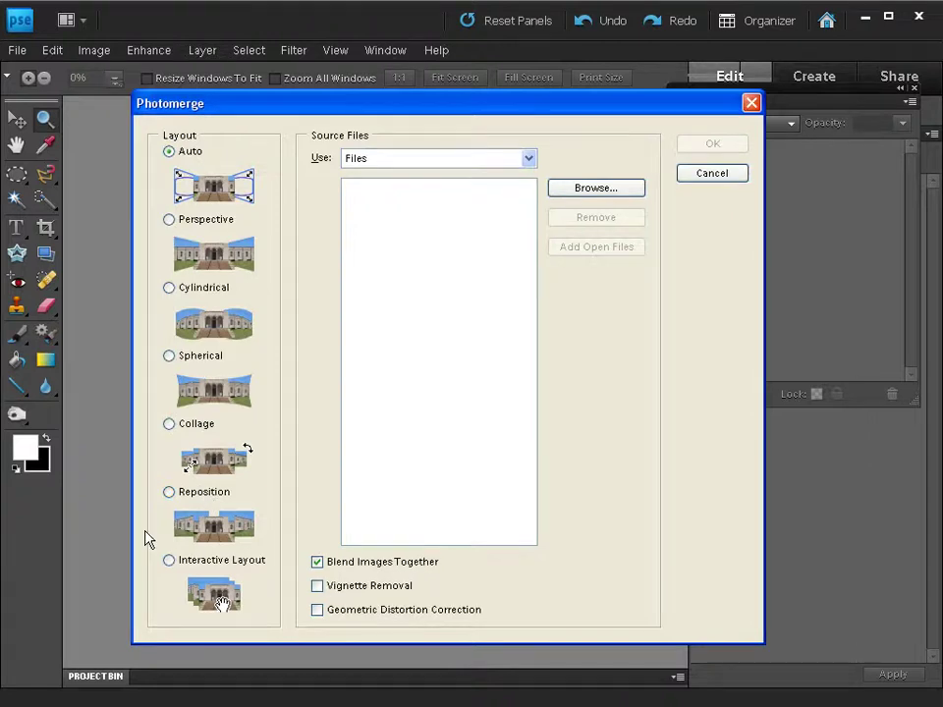
{"action": "left_click", "coordinate": [169, 560]}
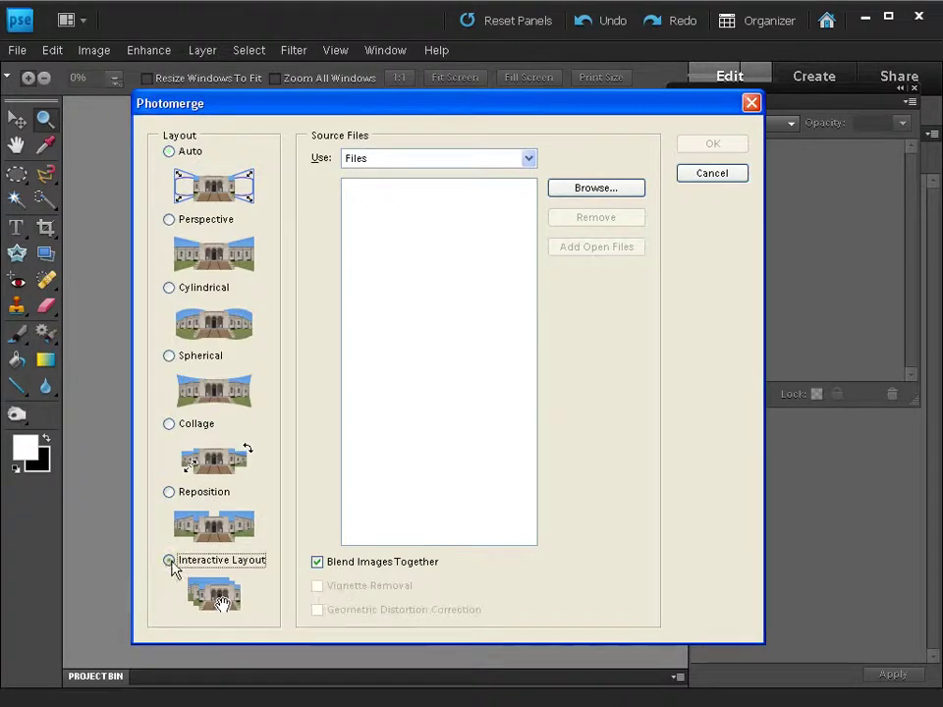
Step: Add Panorama1 through Panorama7 JPEGs as the source files
{"action": "left_click", "coordinate": [601, 189]}
{"action": "left_click", "coordinate": [358, 126]}
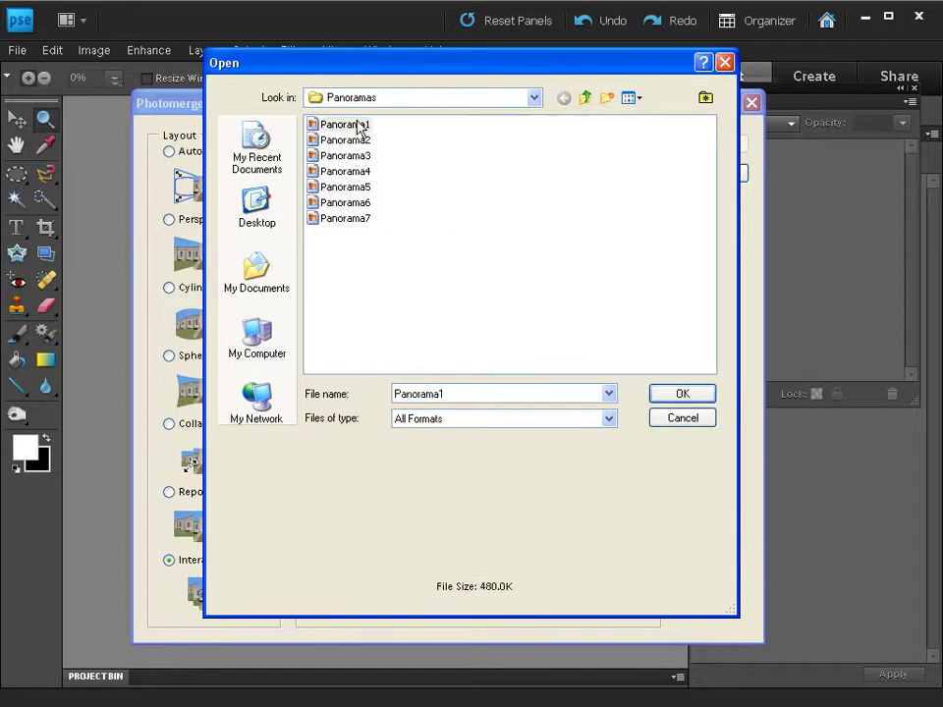
{"action": "left_click", "coordinate": [362, 222], "text": "shift"}
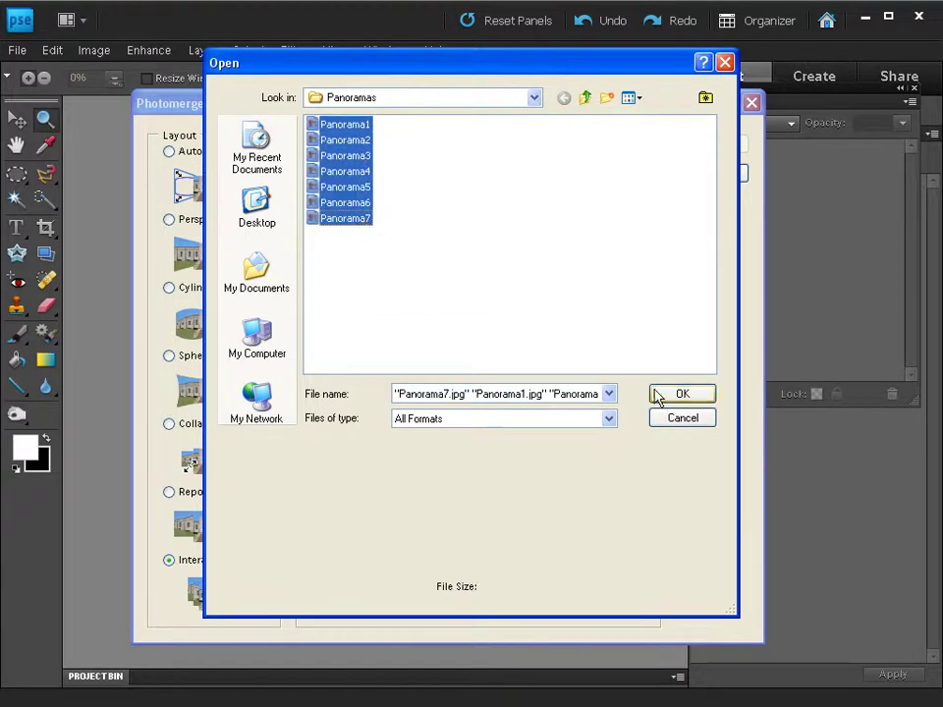
{"action": "left_click", "coordinate": [692, 398]}
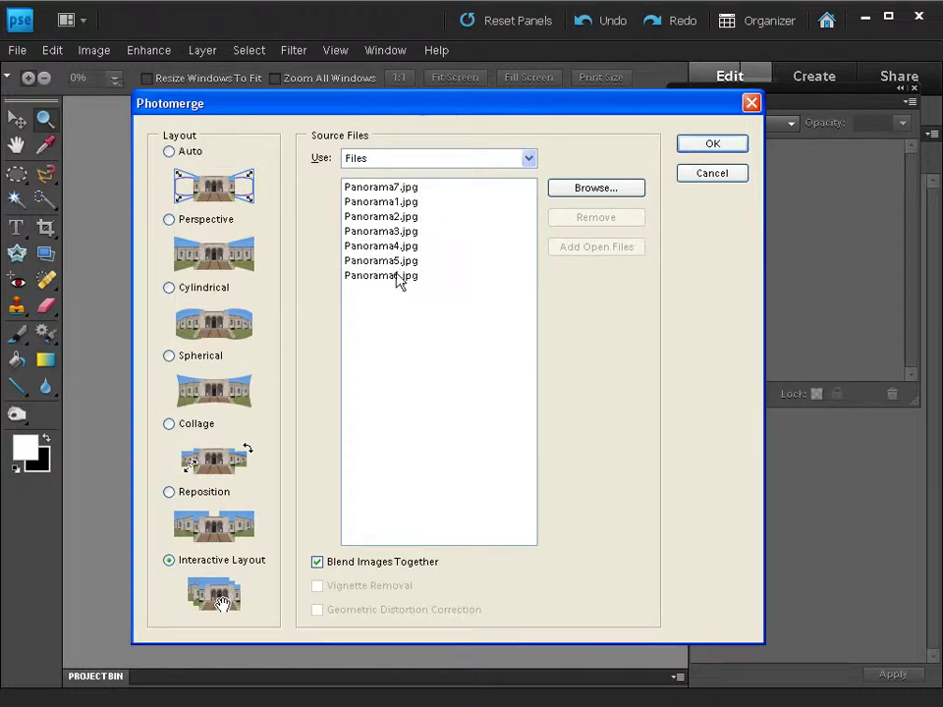
Step: Start the Photomerge and move the rightmost strip to the far left and another over the Clarendon building
{"action": "left_click", "coordinate": [709, 145]}
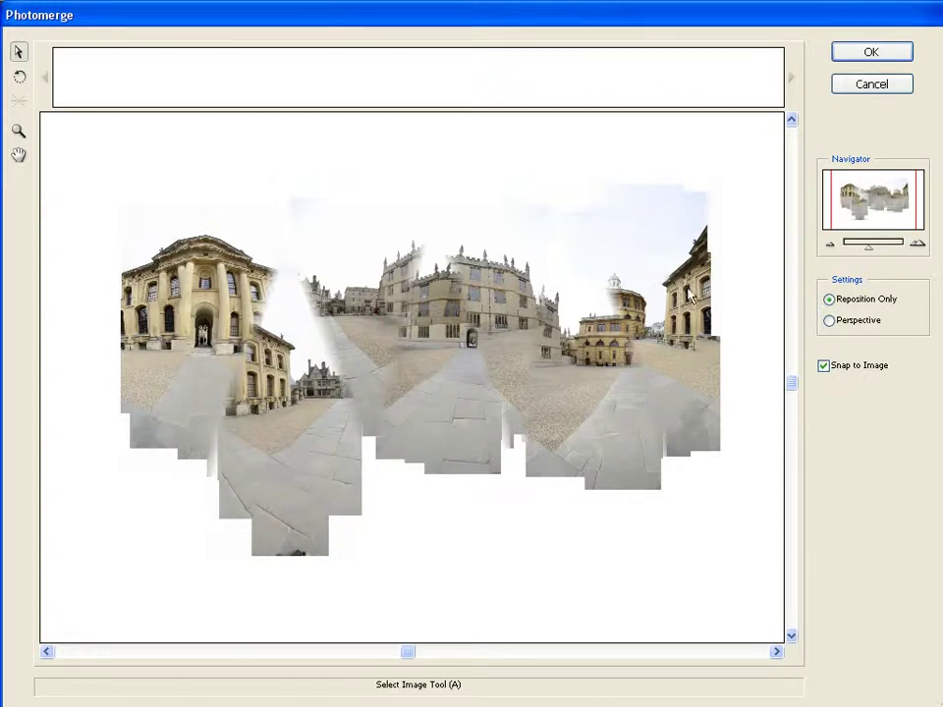
{"action": "left_click_drag", "start_coordinate": [690, 295], "coordinate": [158, 327]}
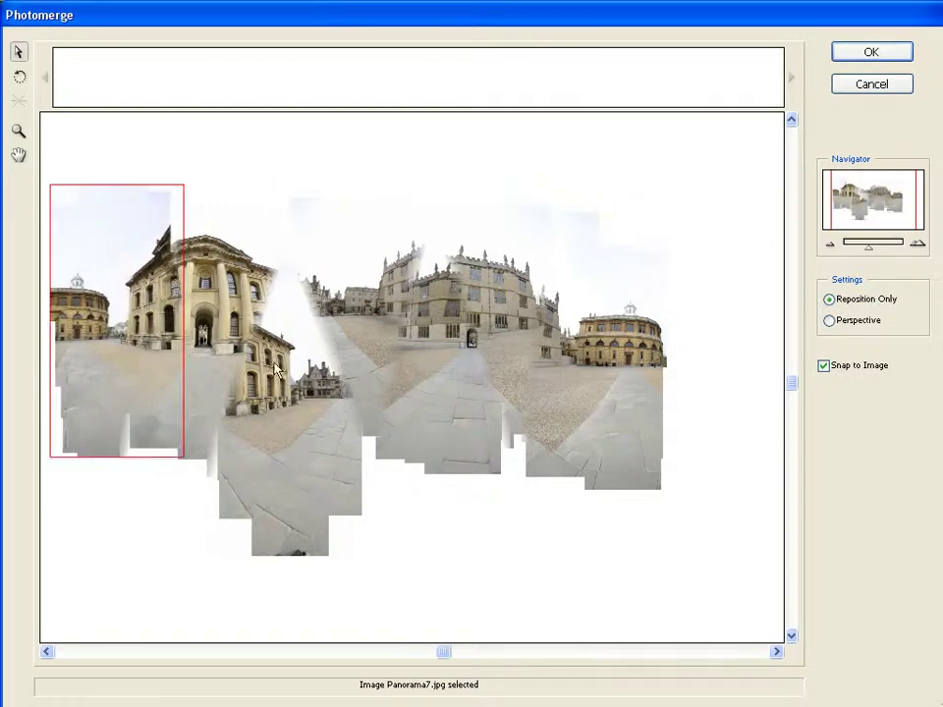
{"action": "key", "text": "h"}
{"action": "left_click_drag", "start_coordinate": [330, 499], "coordinate": [452, 504]}
{"action": "key", "text": "a"}
{"action": "left_click_drag", "start_coordinate": [511, 275], "coordinate": [312, 311]}
{"action": "left_click", "coordinate": [212, 348]}
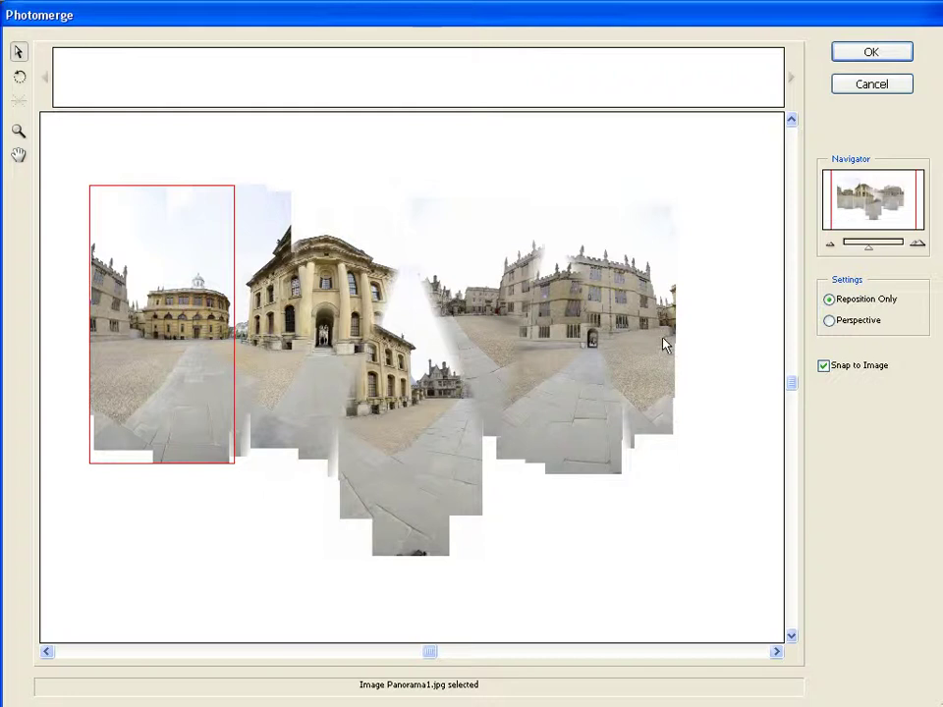
Step: Move the Bodleian strip to the left edge and overlap Panorama3, 4 and 5 with the centre image
{"action": "left_click_drag", "start_coordinate": [641, 329], "coordinate": [126, 338]}
{"action": "key", "text": "h"}
{"action": "left_click_drag", "start_coordinate": [249, 291], "coordinate": [350, 295]}
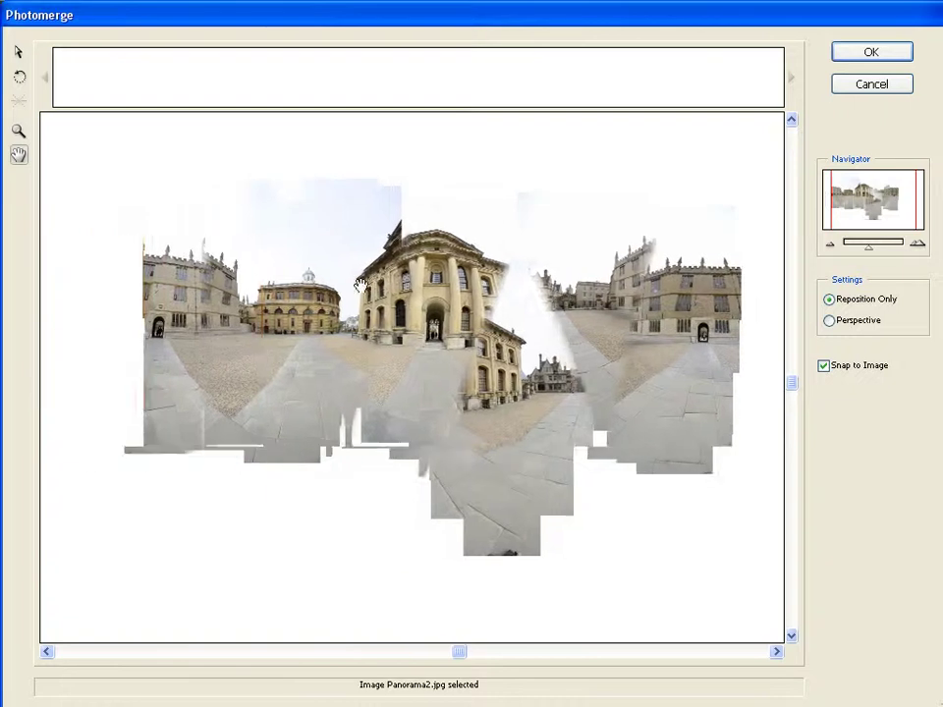
{"action": "key", "text": "a"}
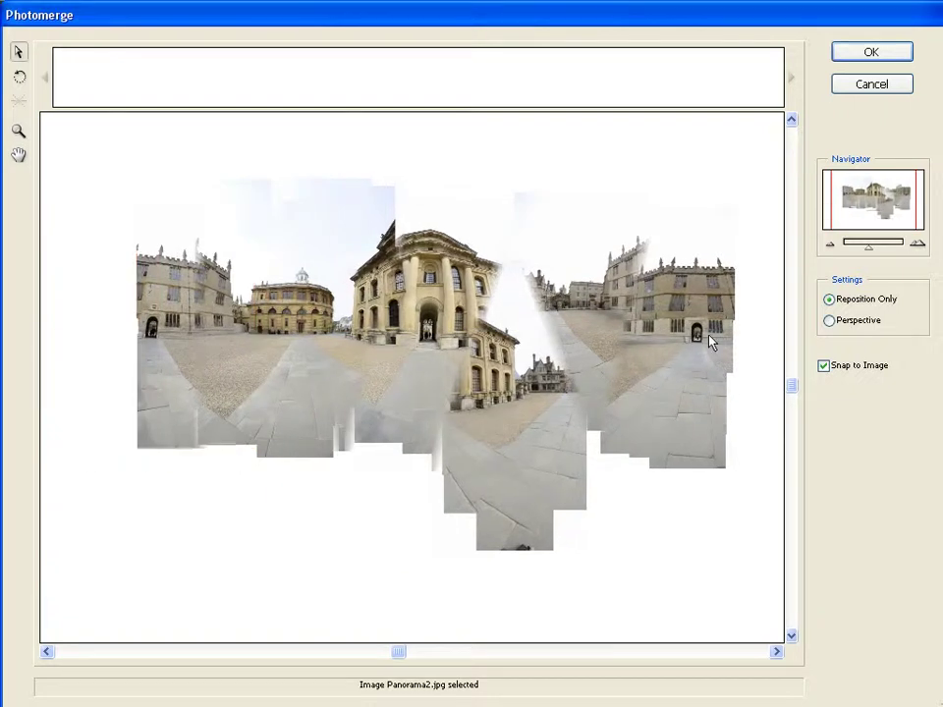
{"action": "left_click_drag", "start_coordinate": [710, 338], "coordinate": [592, 362]}
{"action": "left_click_drag", "start_coordinate": [513, 437], "coordinate": [509, 378]}
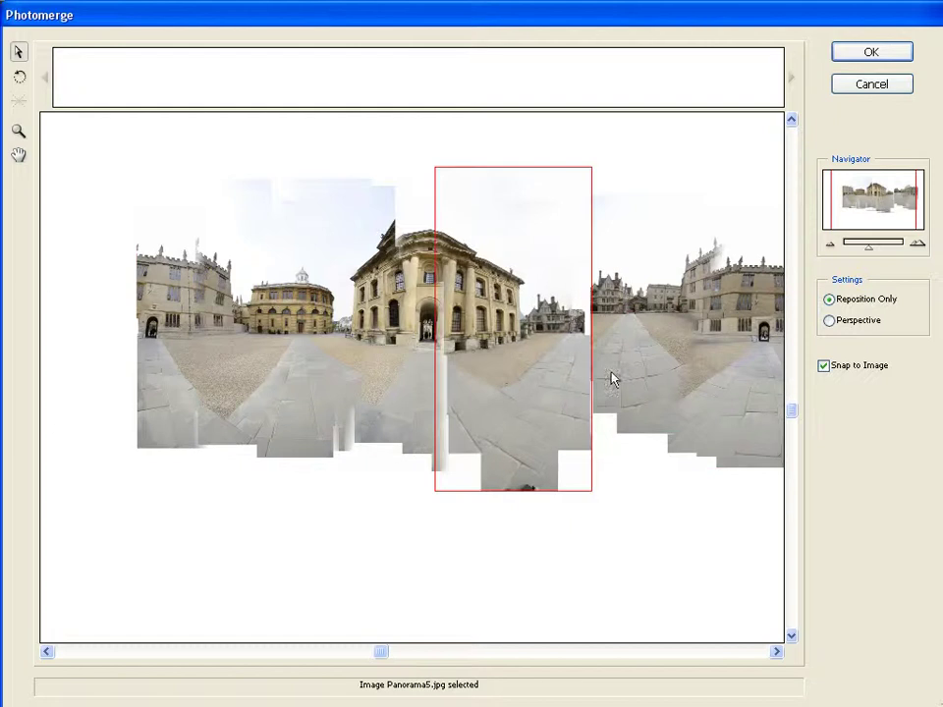
{"action": "left_click_drag", "start_coordinate": [656, 380], "coordinate": [593, 400]}
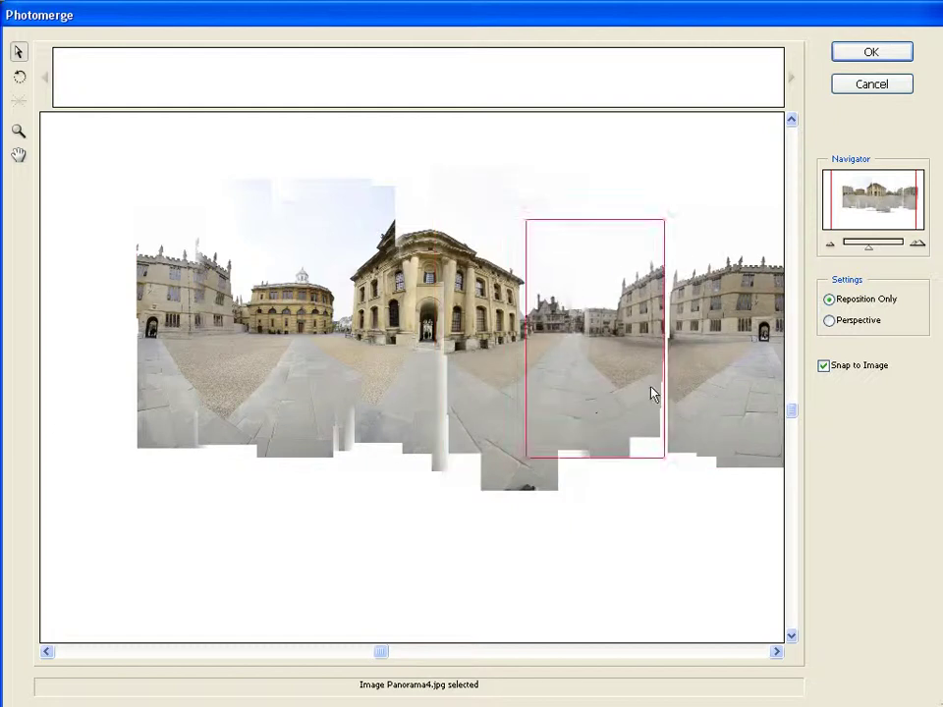
{"action": "left_click_drag", "start_coordinate": [720, 388], "coordinate": [683, 391]}
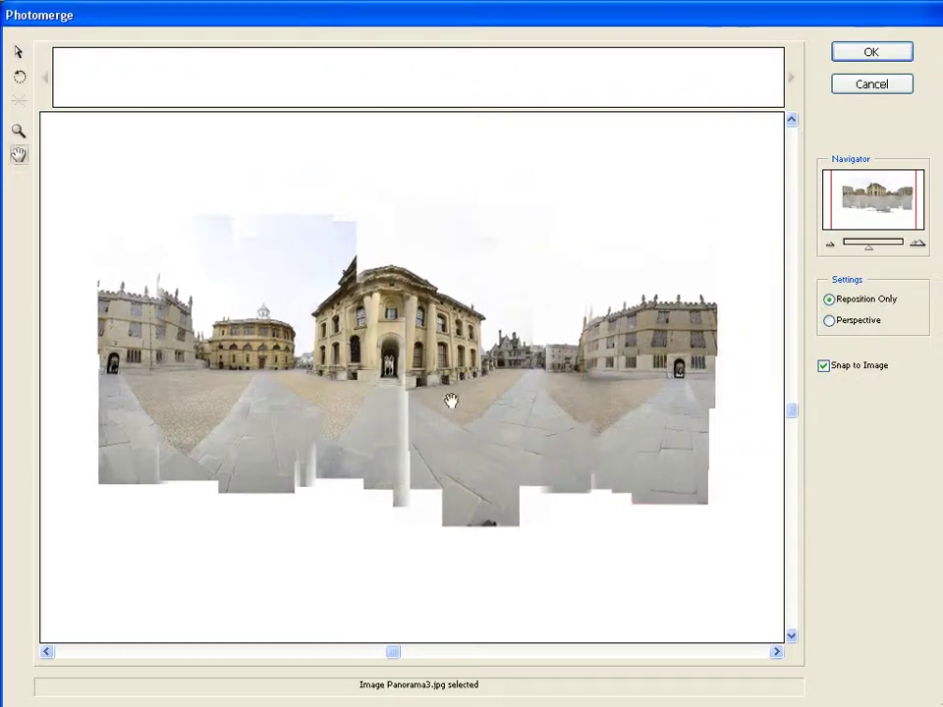
{"action": "left_click_drag", "start_coordinate": [378, 329], "coordinate": [351, 276]}
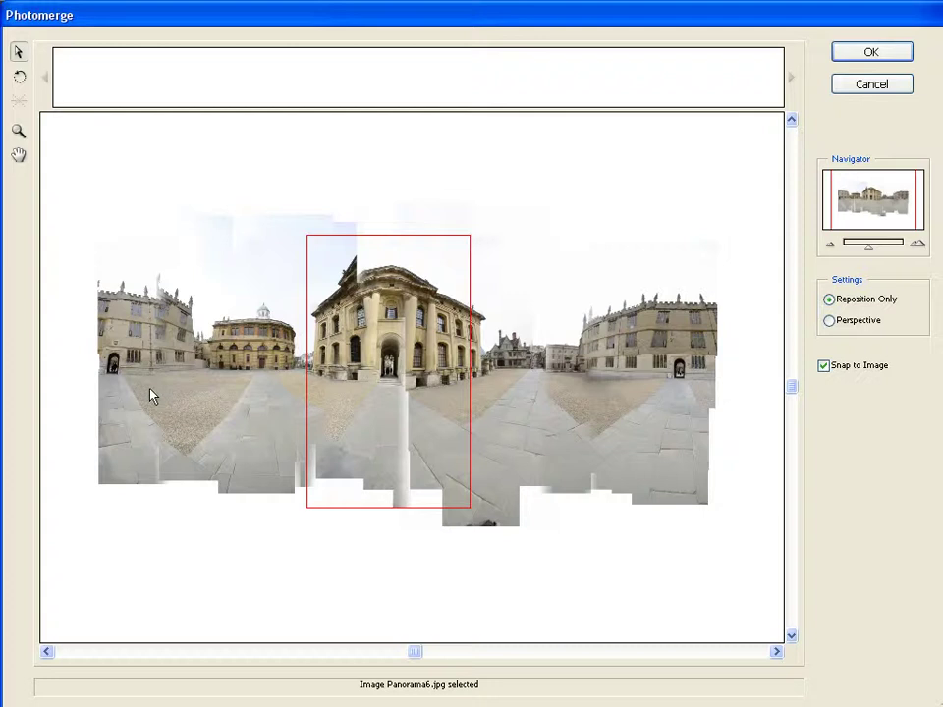
Step: Build the panorama without filling edges, hide the Panel Bin, zoom to 33% and move Layers lower
{"action": "left_click", "coordinate": [871, 51]}
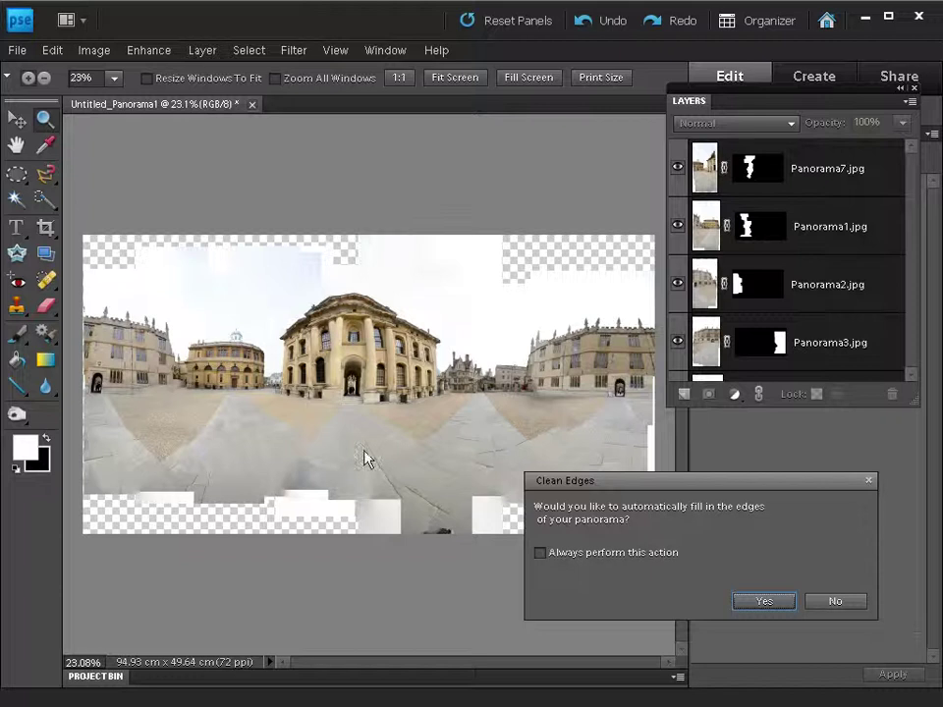
{"action": "left_click", "coordinate": [833, 601]}
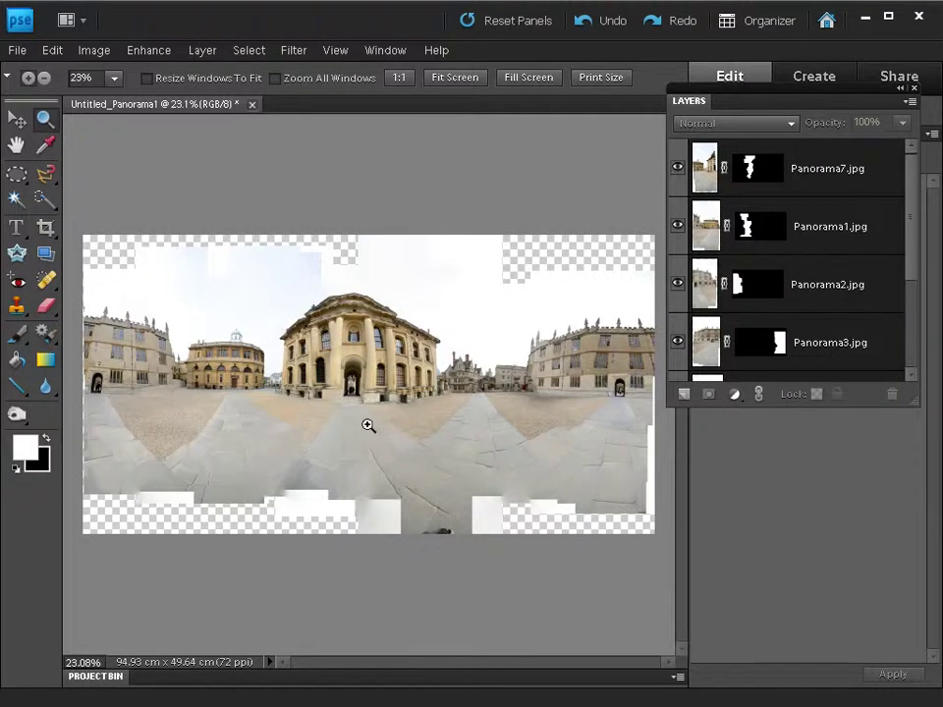
{"action": "left_click", "coordinate": [395, 50]}
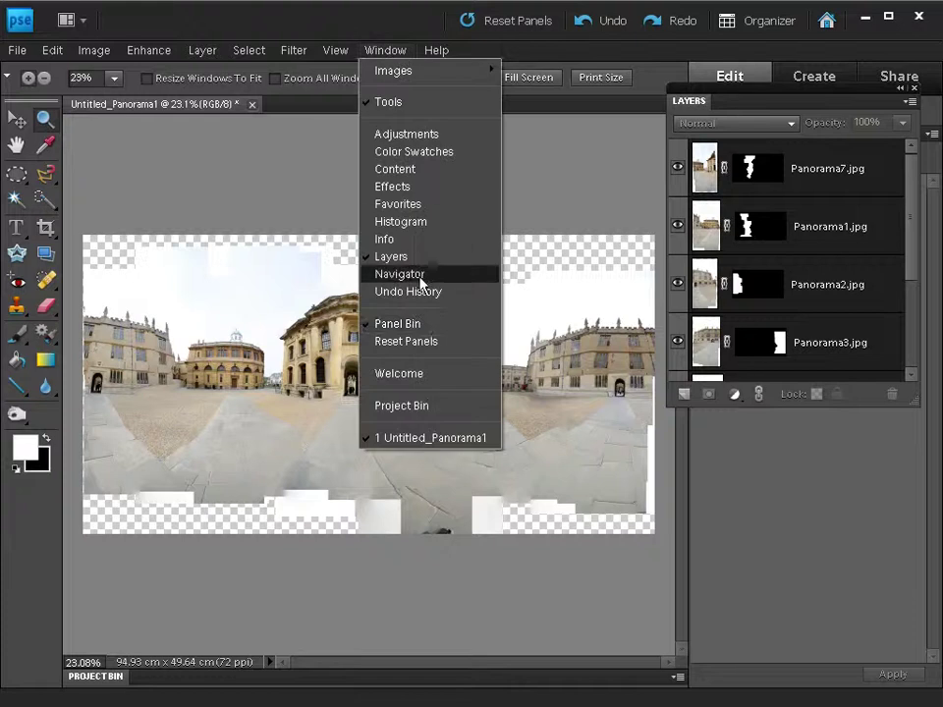
{"action": "left_click", "coordinate": [420, 324]}
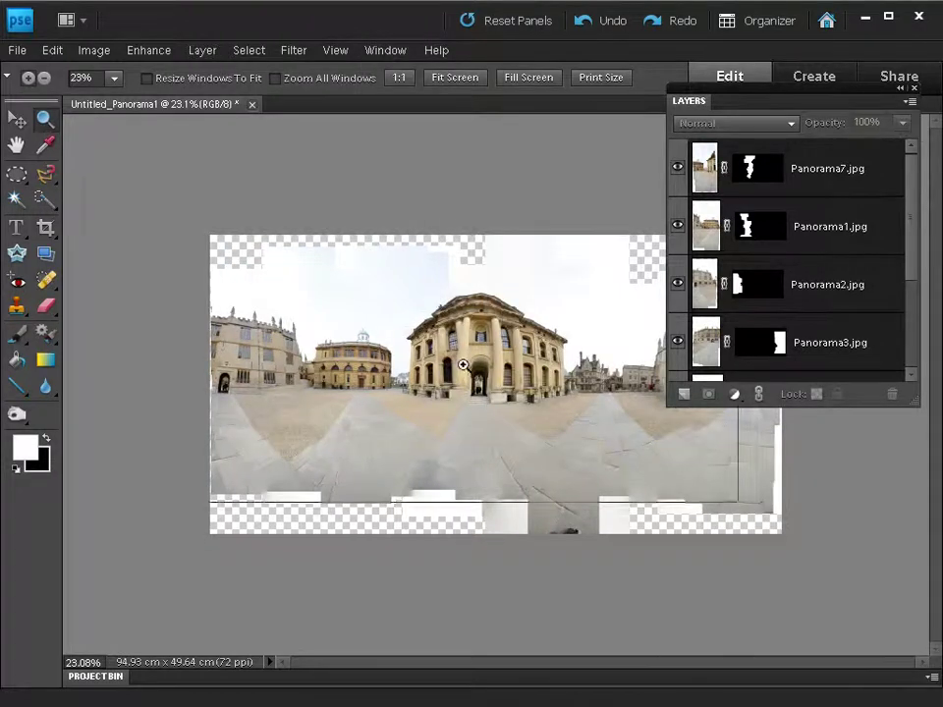
{"action": "left_click", "coordinate": [463, 368]}
{"action": "left_click", "coordinate": [463, 368]}
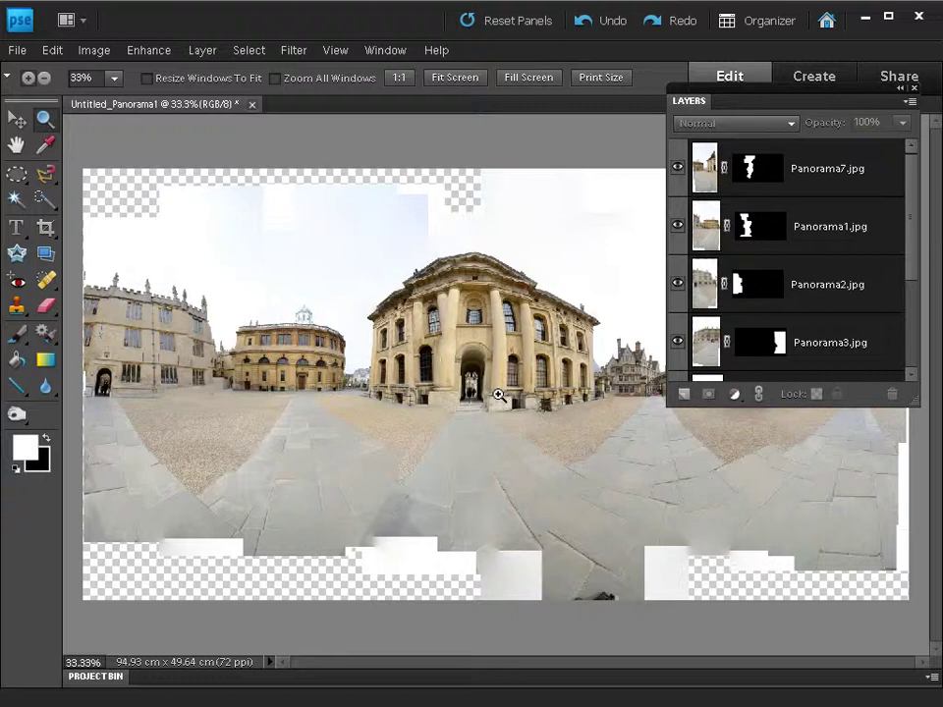
{"action": "left_click_drag", "start_coordinate": [750, 98], "coordinate": [517, 449]}
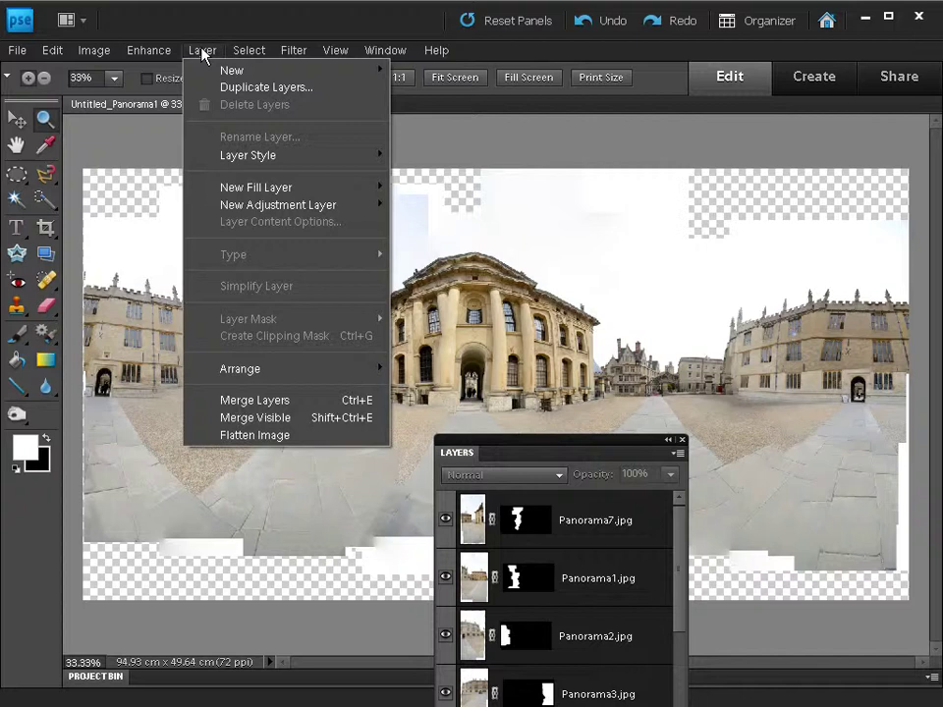
Step: Merge the panorama layers into one, show rulers, and add a horizontal guide at the roofline
{"action": "left_click", "coordinate": [285, 400]}
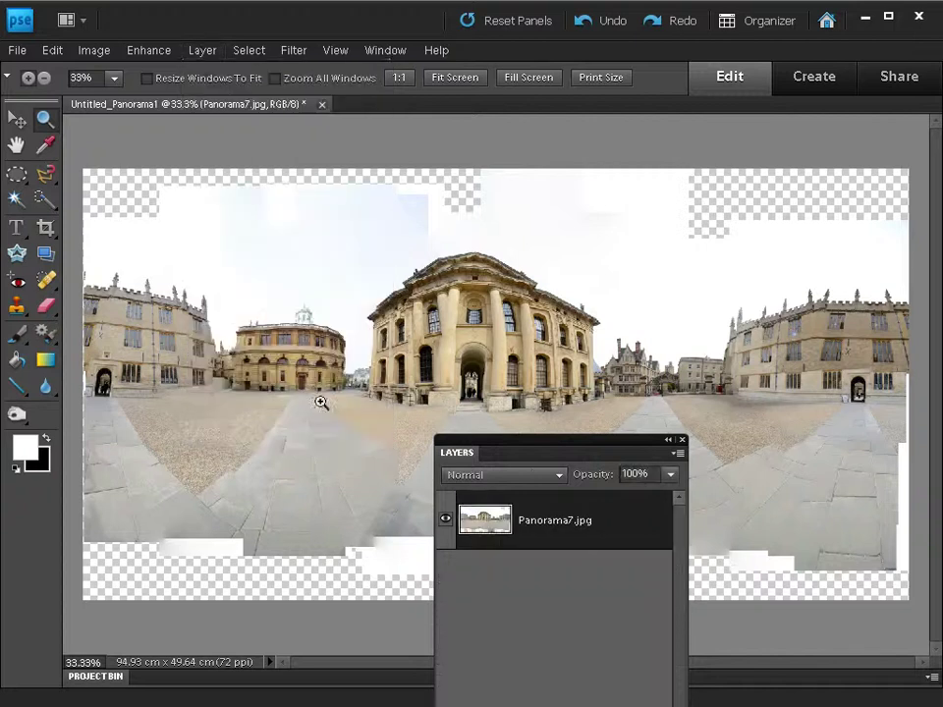
{"action": "left_click_drag", "start_coordinate": [536, 447], "coordinate": [686, 267]}
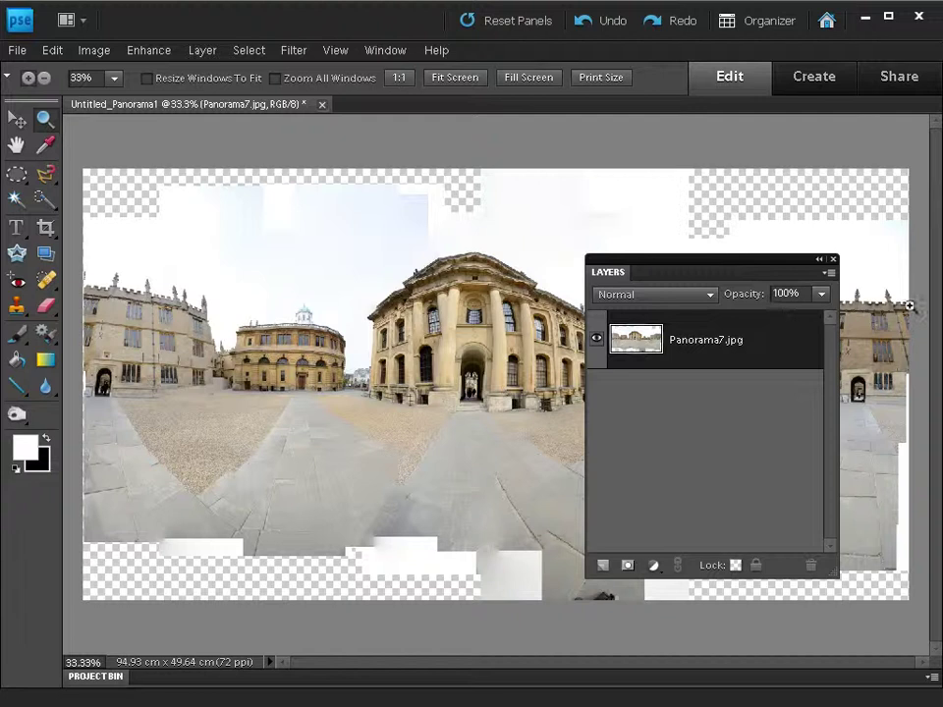
{"action": "left_click", "coordinate": [339, 54]}
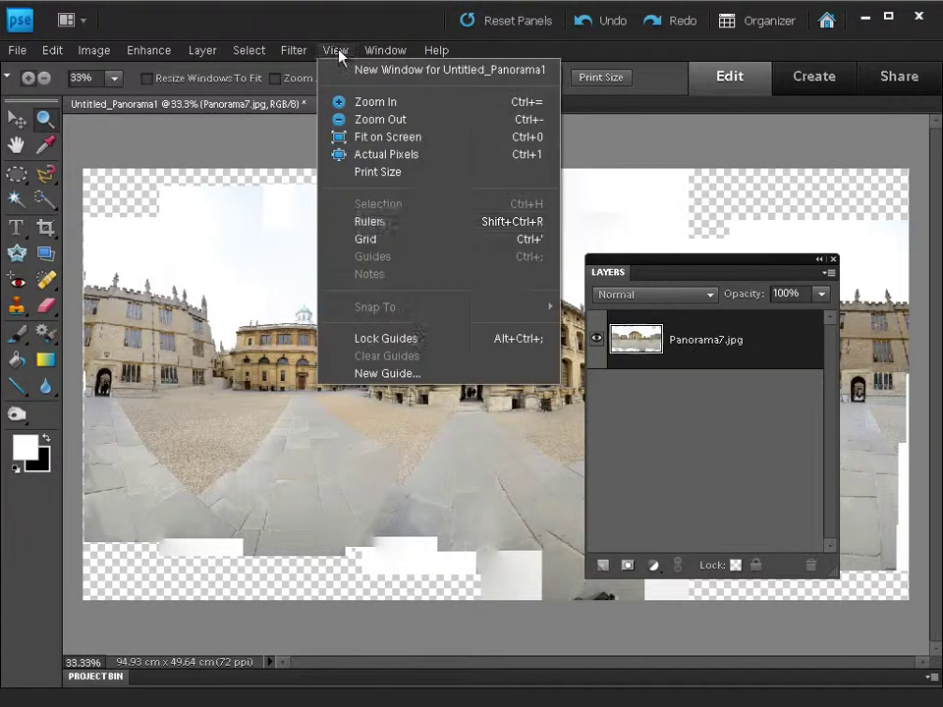
{"action": "left_click", "coordinate": [383, 219]}
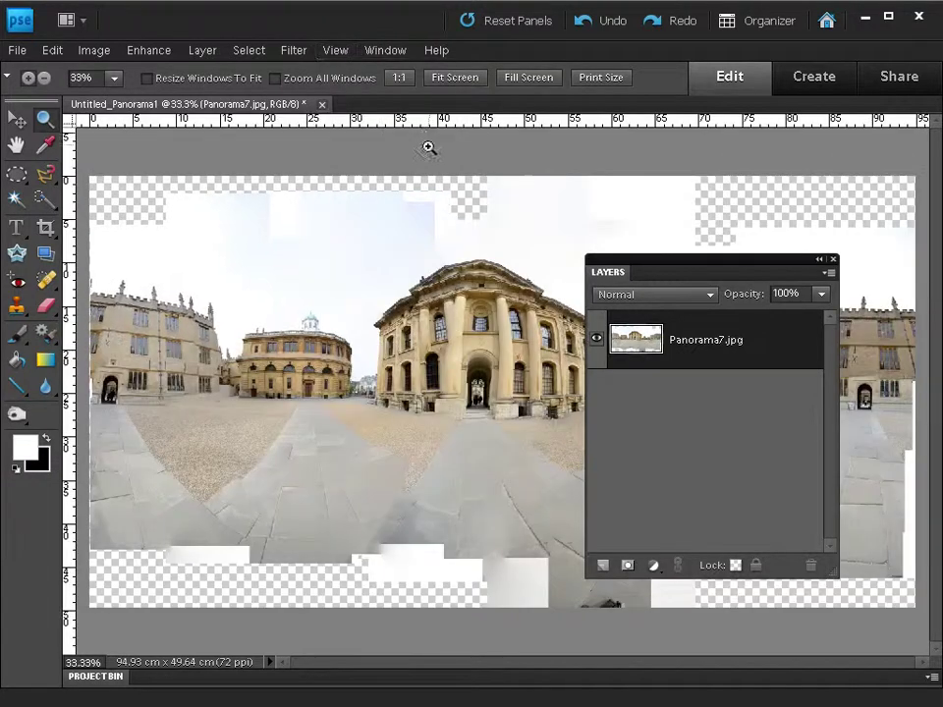
{"action": "left_click_drag", "start_coordinate": [424, 121], "coordinate": [403, 291]}
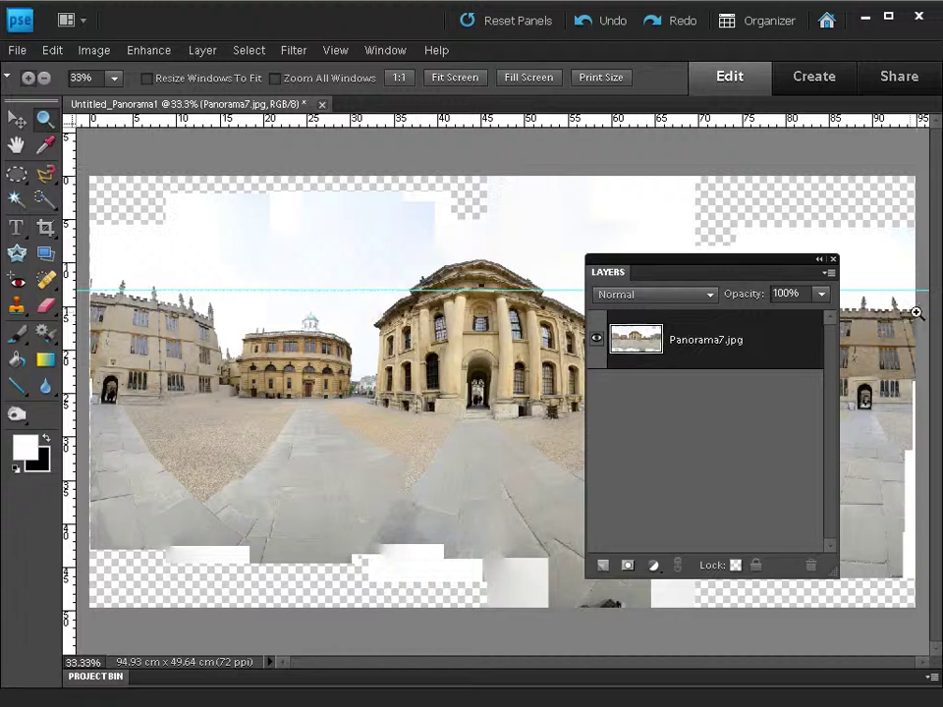
Step: Free-transform the merged panorama, rotating it about -1.3° so the rooflines sit level on the guide
{"action": "key", "text": "ctrl+t"}
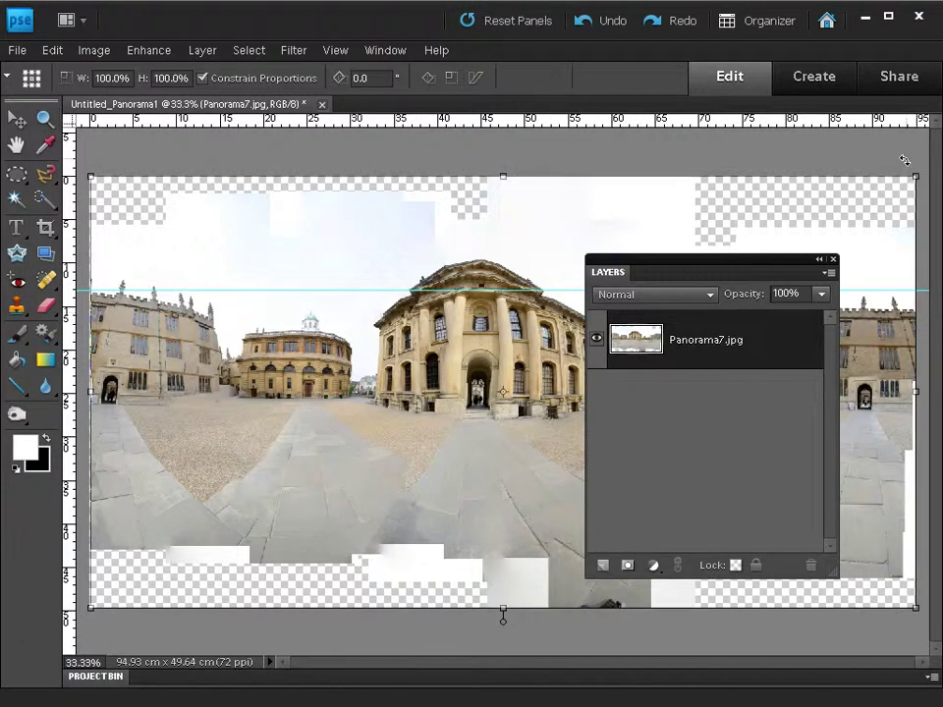
{"action": "left_click_drag", "start_coordinate": [913, 175], "coordinate": [892, 158]}
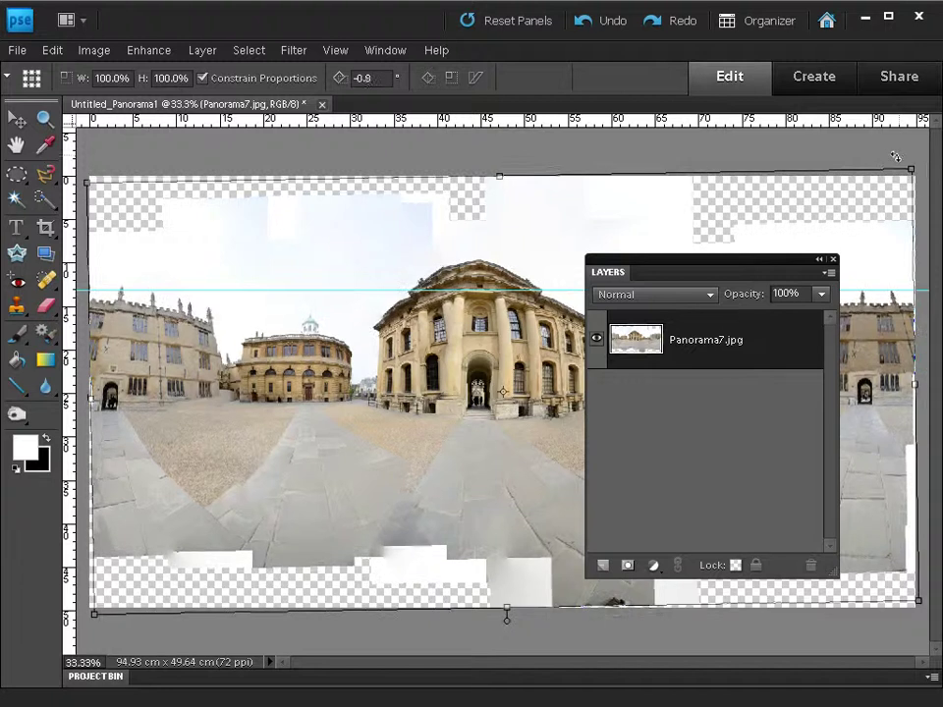
{"action": "left_click_drag", "start_coordinate": [521, 408], "coordinate": [524, 401]}
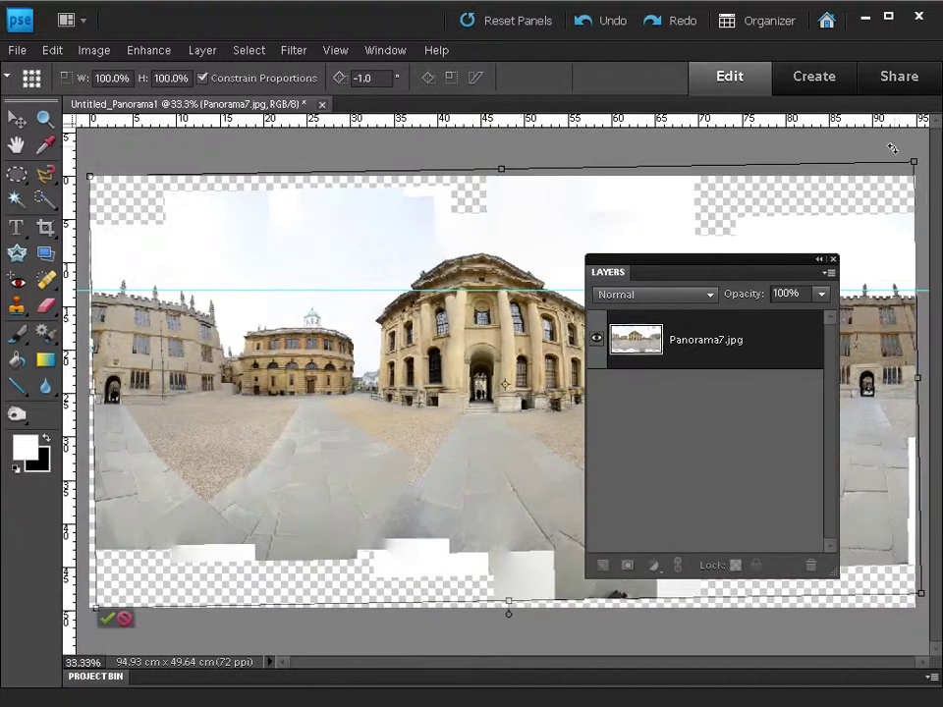
{"action": "left_click_drag", "start_coordinate": [893, 147], "coordinate": [889, 147]}
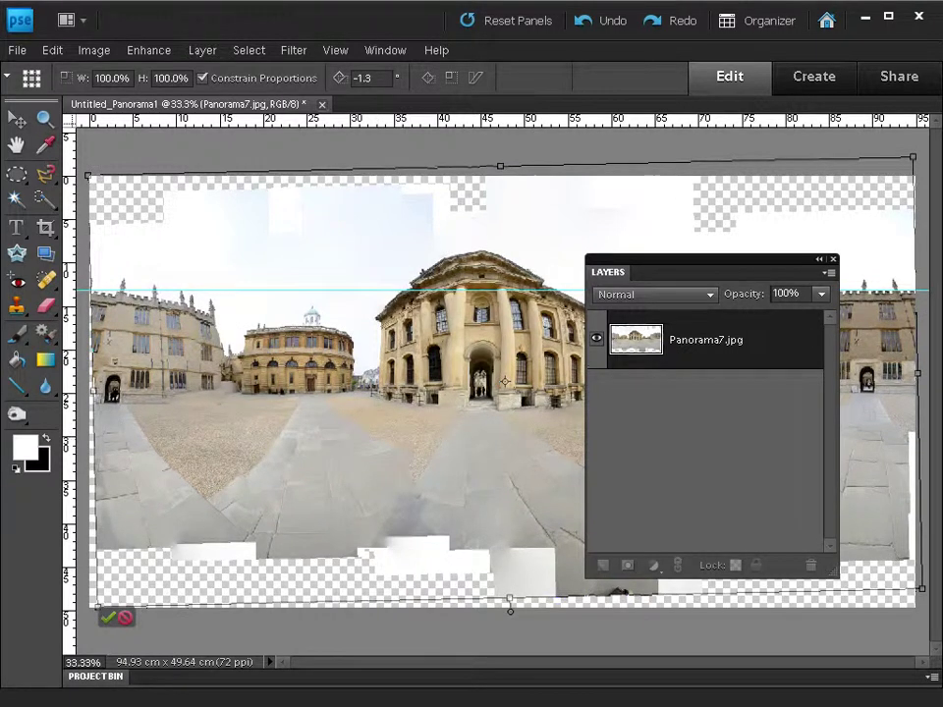
{"action": "key", "text": "ctrl+space"}
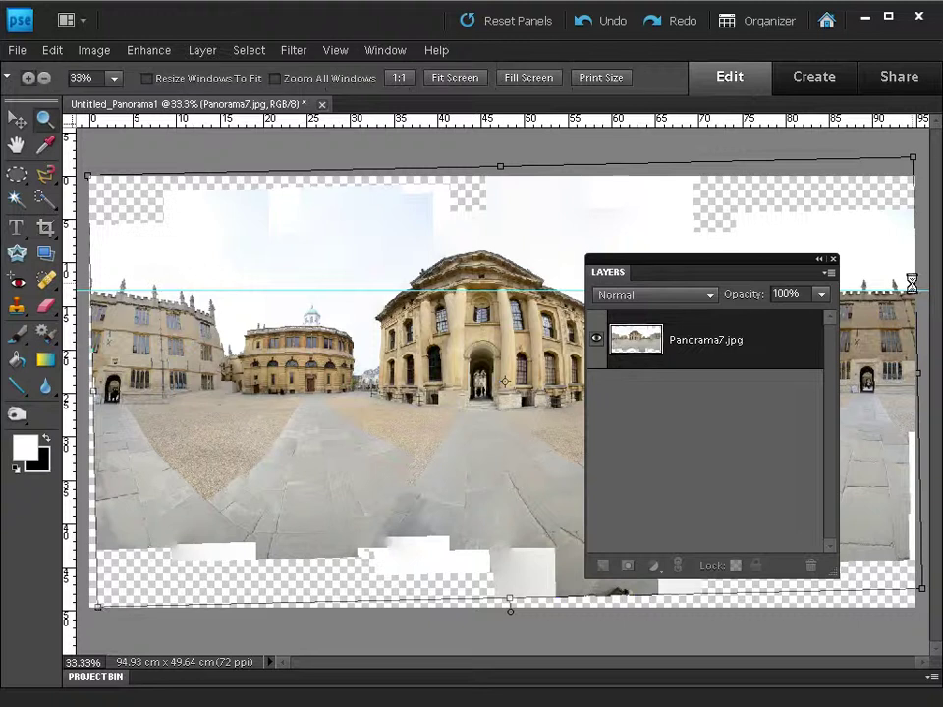
{"action": "key", "text": "Return"}
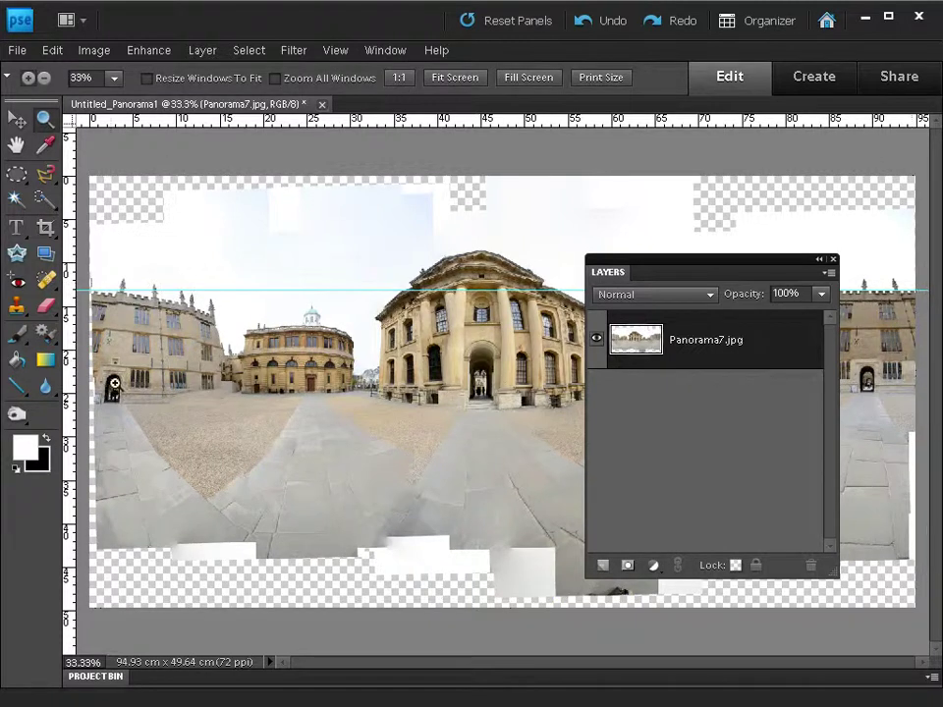
Step: Draw a crop box over the panorama, pulling its top and bottom edges in past the transparent gaps
{"action": "left_click", "coordinate": [45, 232]}
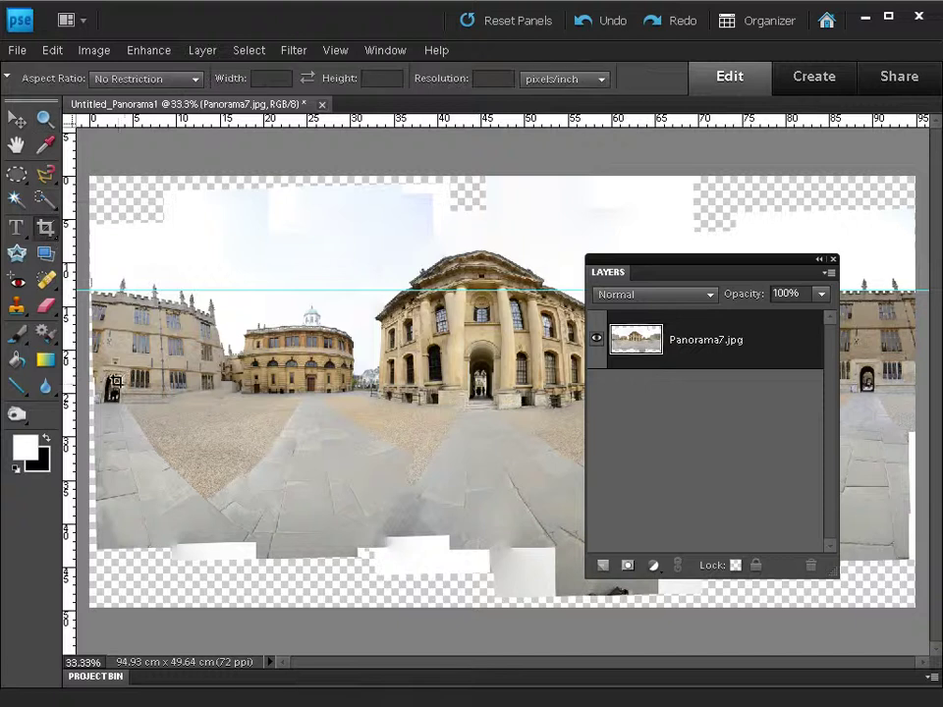
{"action": "left_click_drag", "start_coordinate": [120, 197], "coordinate": [879, 567]}
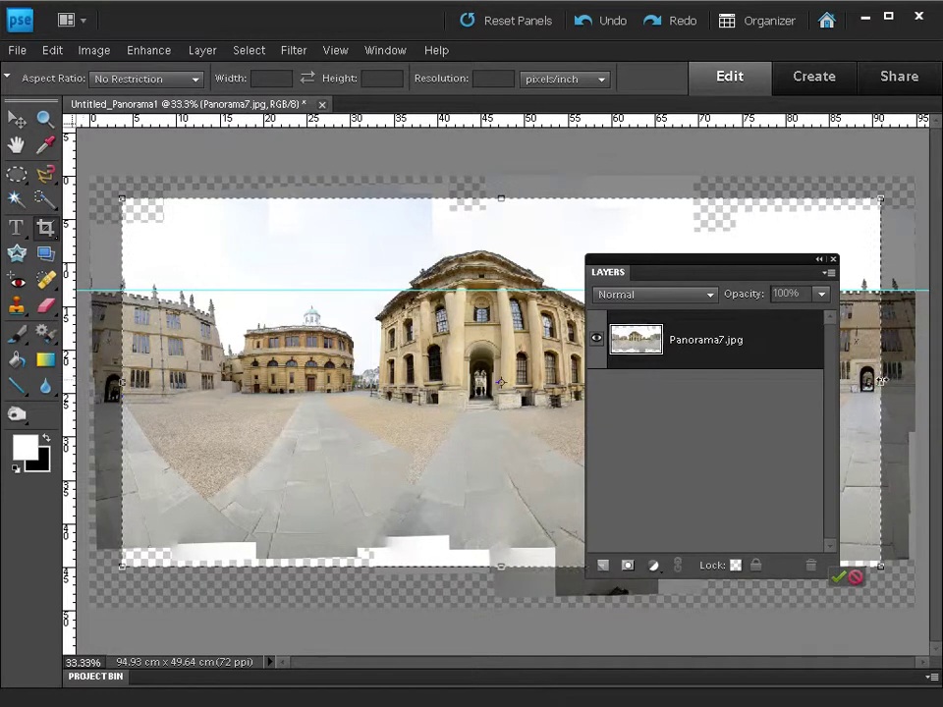
{"action": "left_click_drag", "start_coordinate": [502, 567], "coordinate": [501, 550]}
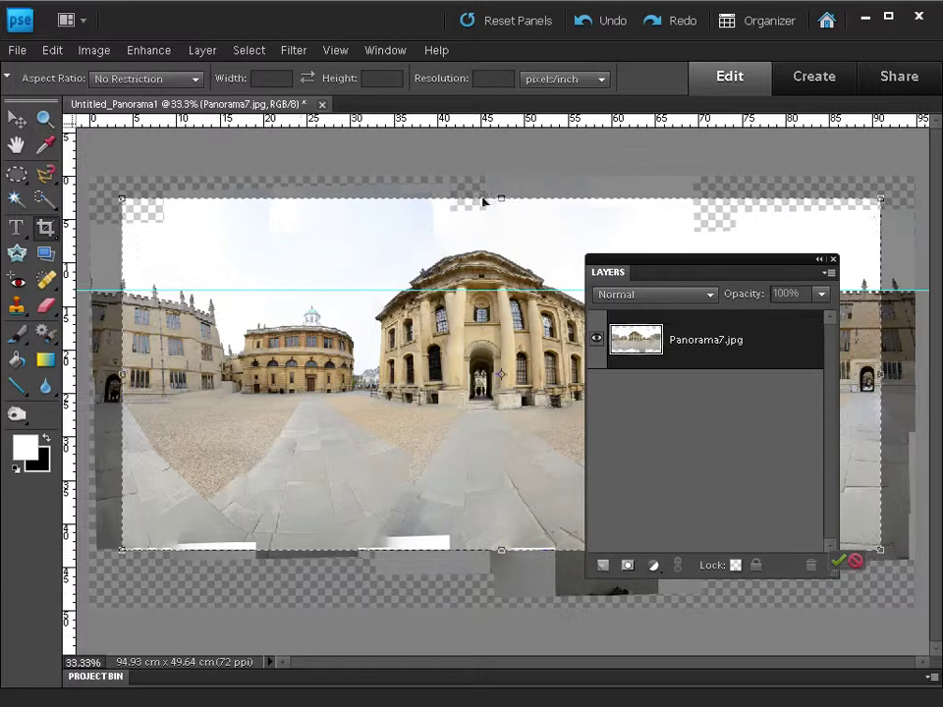
{"action": "left_click_drag", "start_coordinate": [501, 200], "coordinate": [501, 223]}
Step: Apply the crop and rotate the panorama 180° upside down
{"action": "key", "text": "Return"}
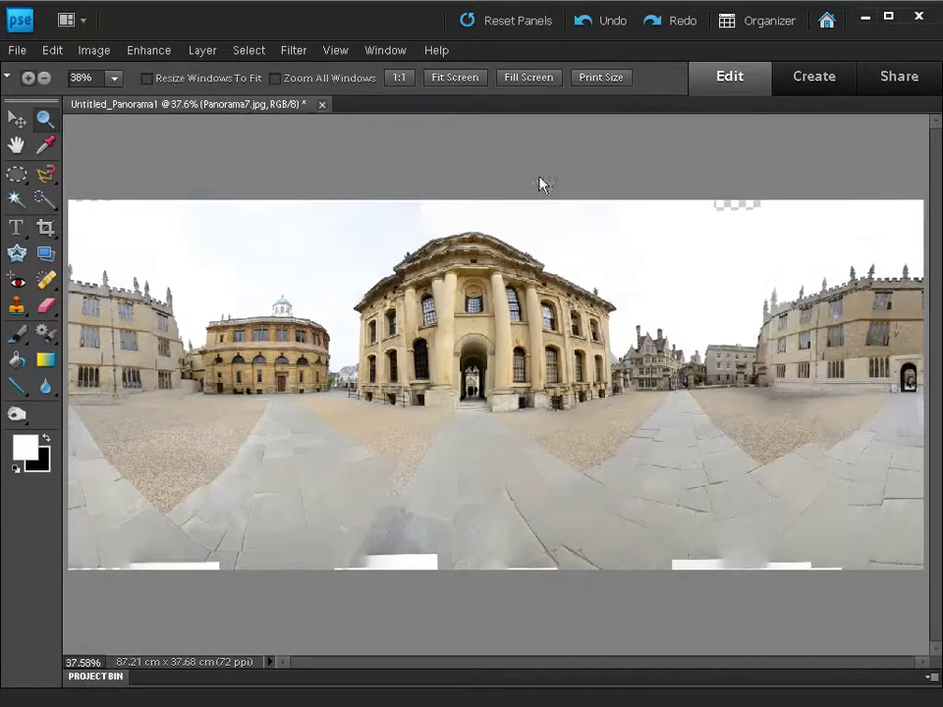
{"action": "left_click", "coordinate": [78, 50]}
{"action": "mouse_move", "coordinate": [137, 70]}
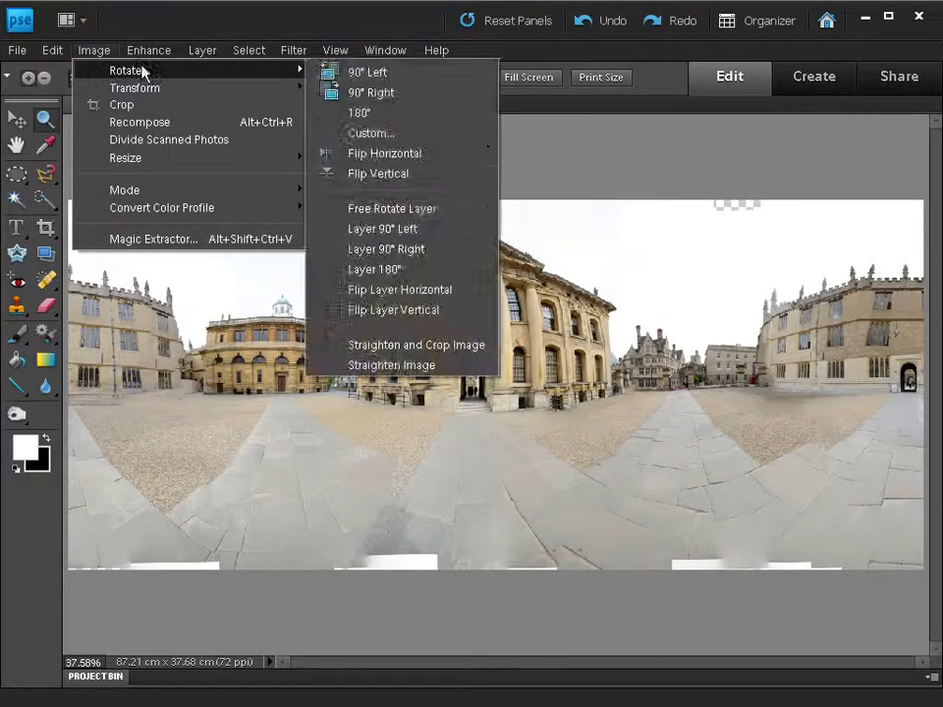
{"action": "left_click", "coordinate": [399, 114]}
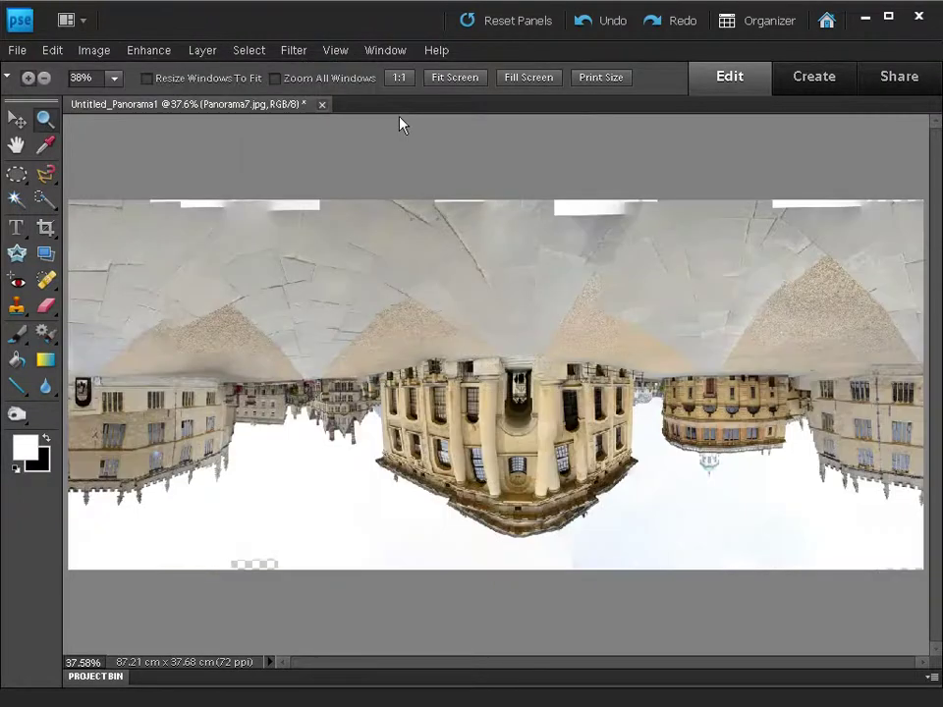
Step: Apply Polar Coordinates with Rectangular to Polar to wrap it into a little planet
{"action": "left_click", "coordinate": [295, 53]}
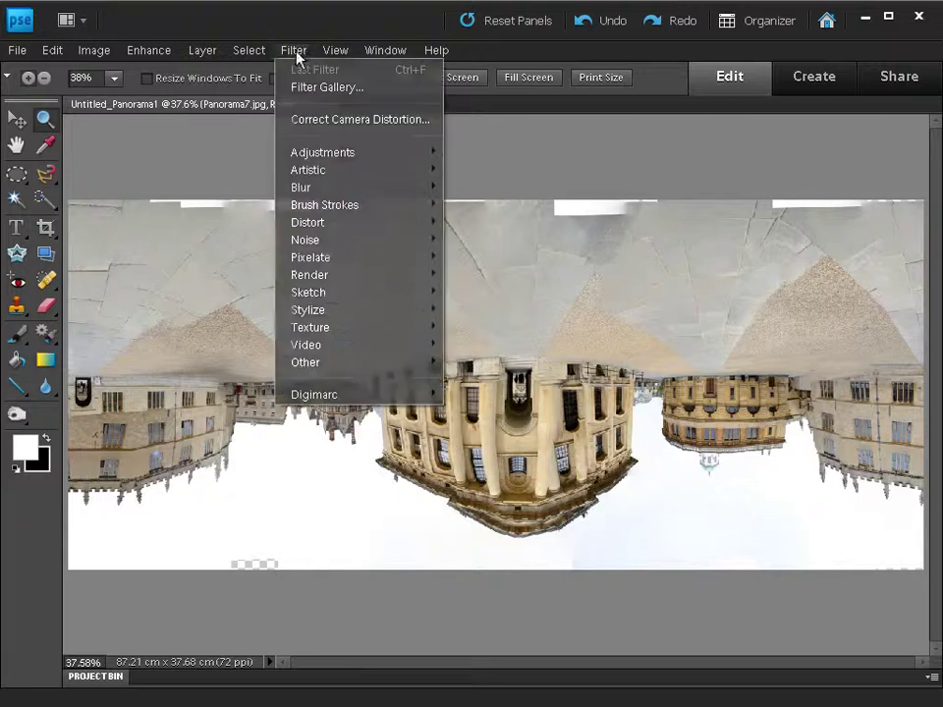
{"action": "mouse_move", "coordinate": [323, 228]}
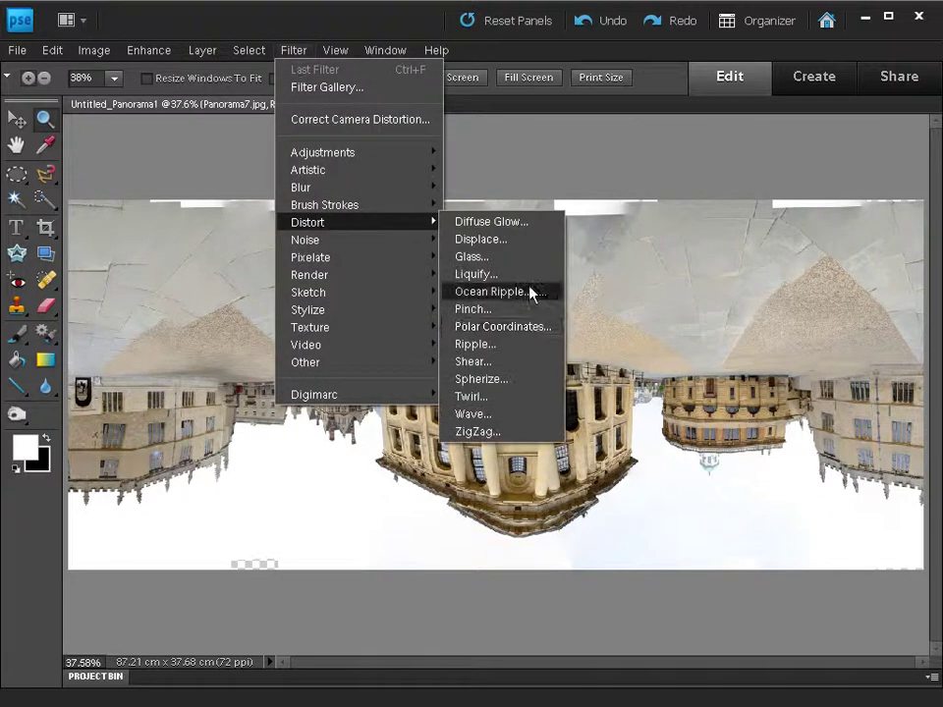
{"action": "left_click", "coordinate": [535, 327]}
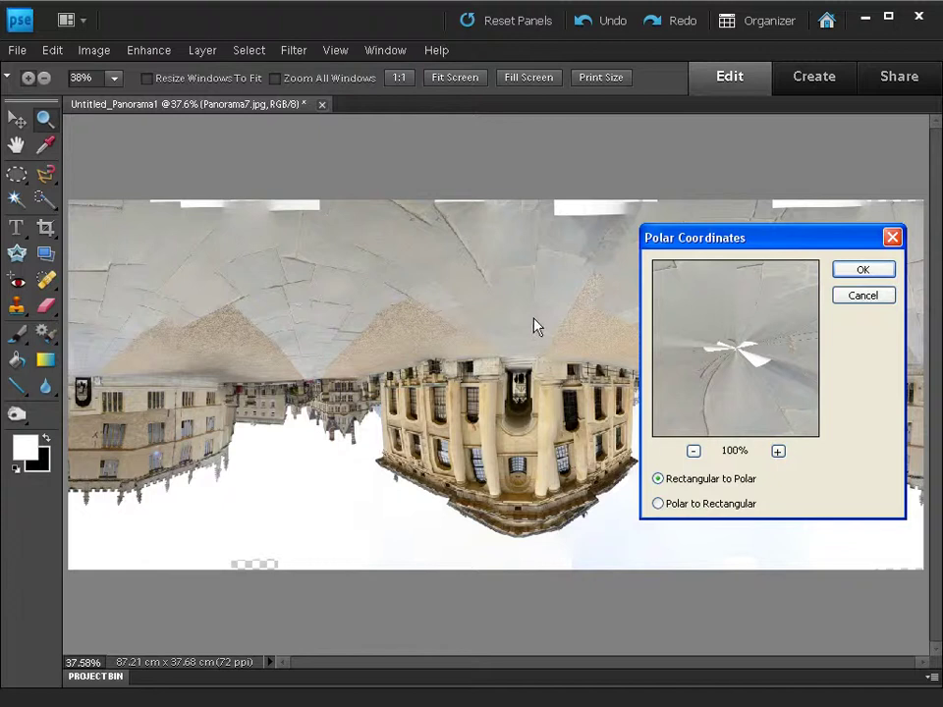
{"action": "left_click", "coordinate": [863, 269]}
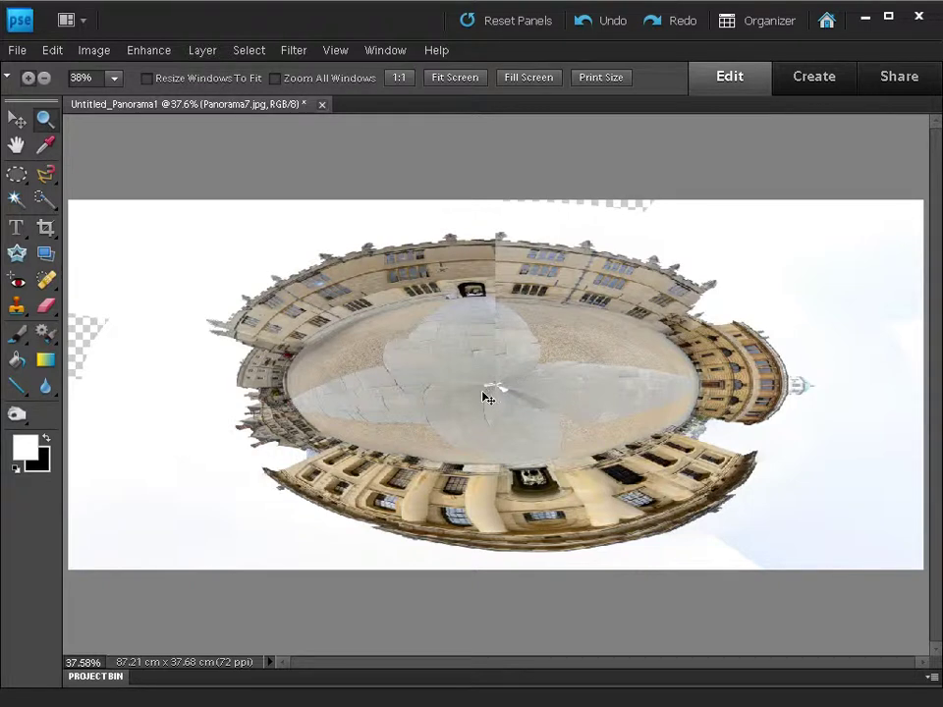
Step: Squeeze the little planet to 51.2% width and centre it on the canvas
{"action": "key", "text": "ctrl+t"}
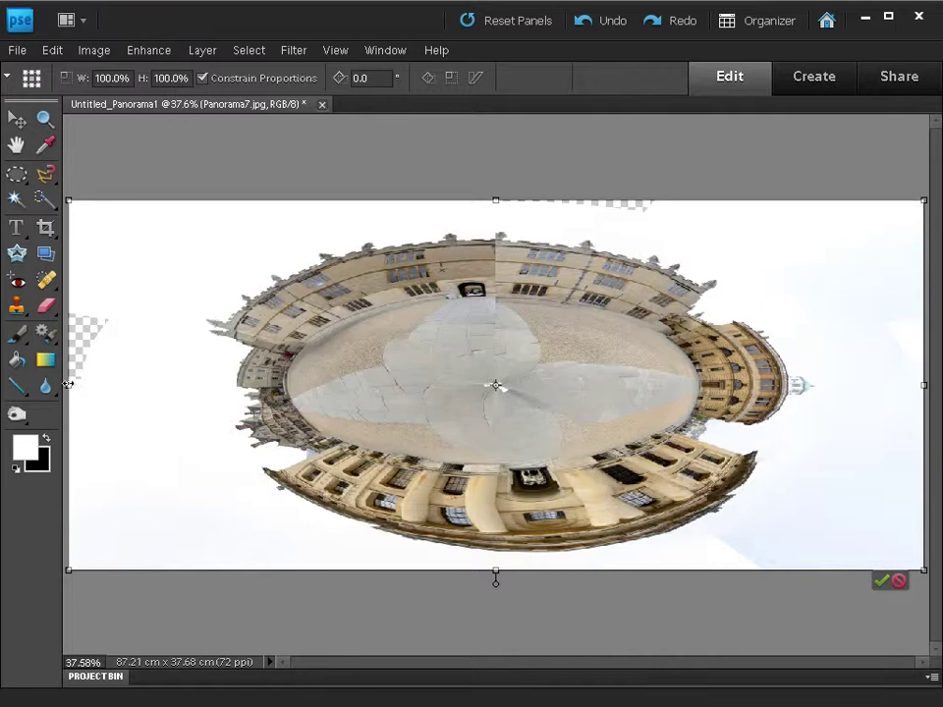
{"action": "left_click_drag", "start_coordinate": [69, 385], "coordinate": [485, 386]}
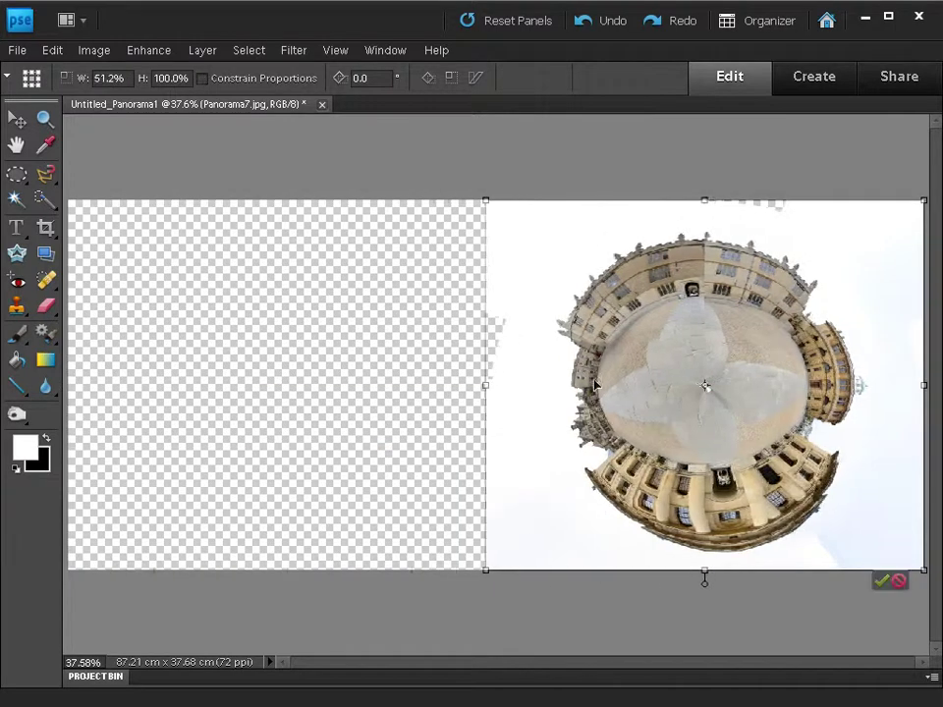
{"action": "left_click_drag", "start_coordinate": [759, 345], "coordinate": [550, 387]}
{"action": "left_click", "coordinate": [664, 580]}
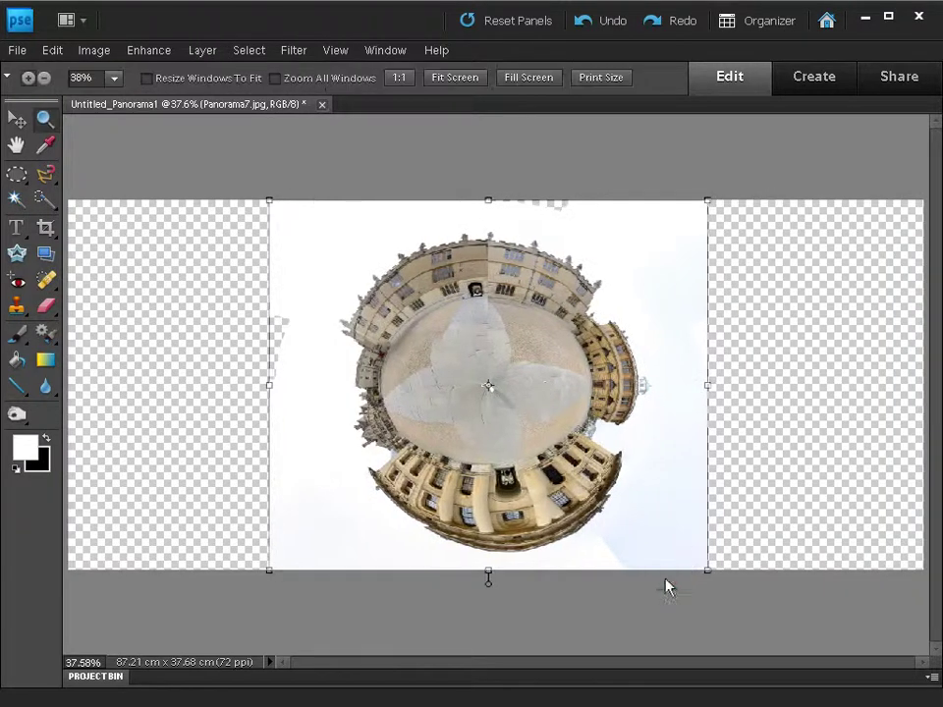
Step: Crop the canvas to the white image area, 44.7 x 37.68 cm
{"action": "left_click", "coordinate": [44, 230]}
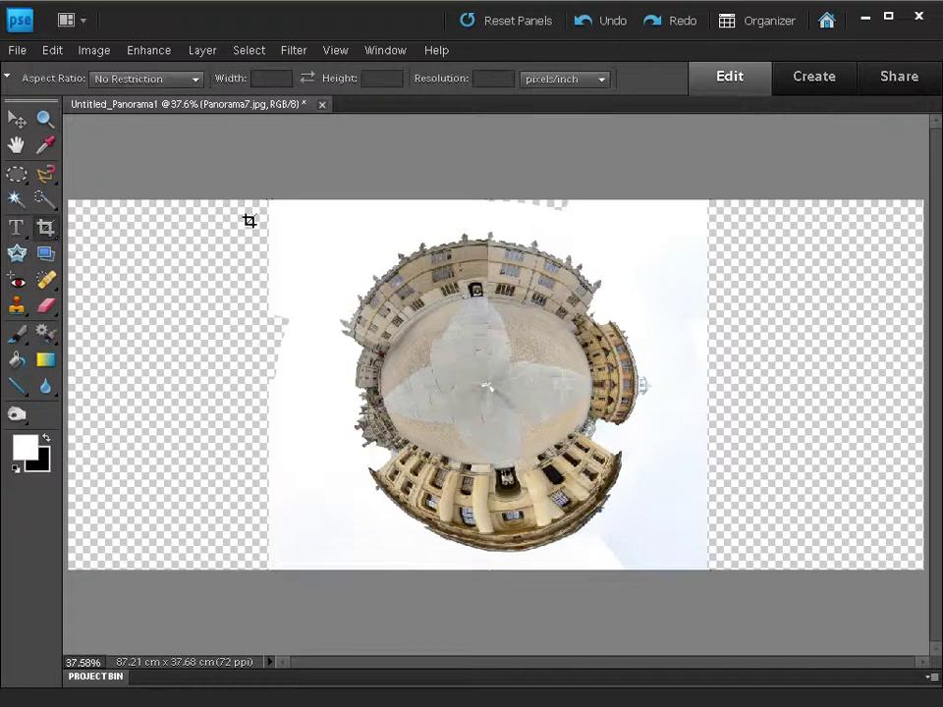
{"action": "left_click_drag", "start_coordinate": [270, 204], "coordinate": [701, 569]}
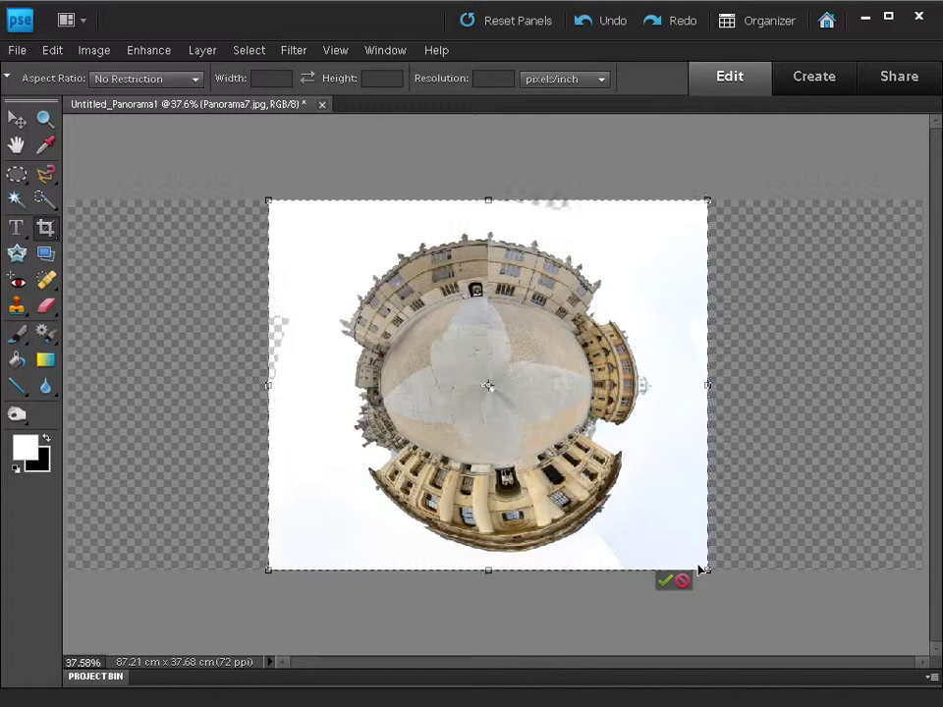
{"action": "key", "text": "Return"}
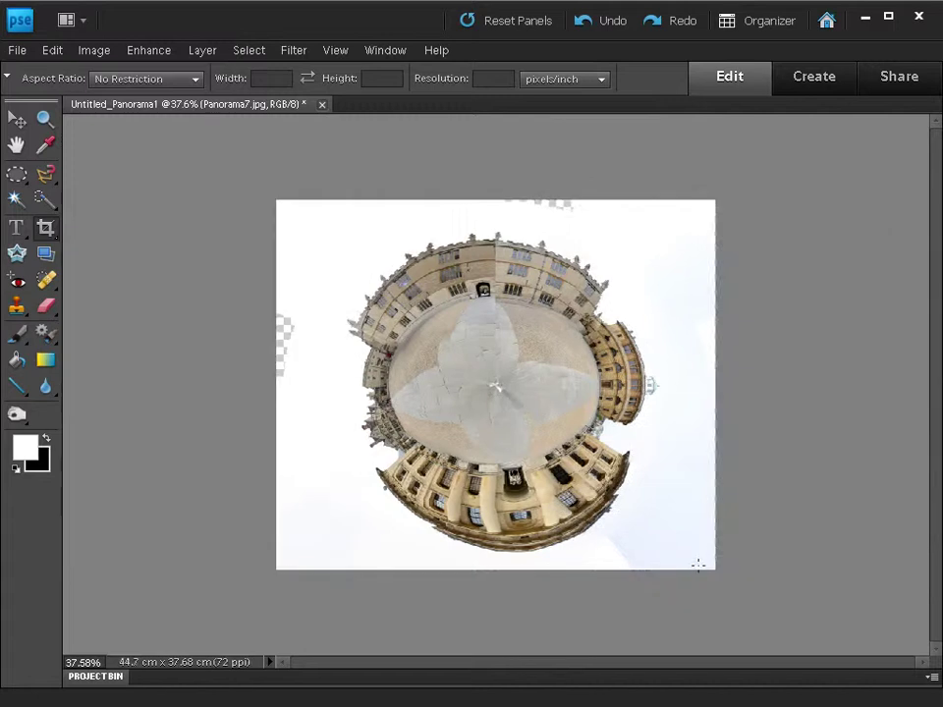
{"action": "key", "text": "F7"}
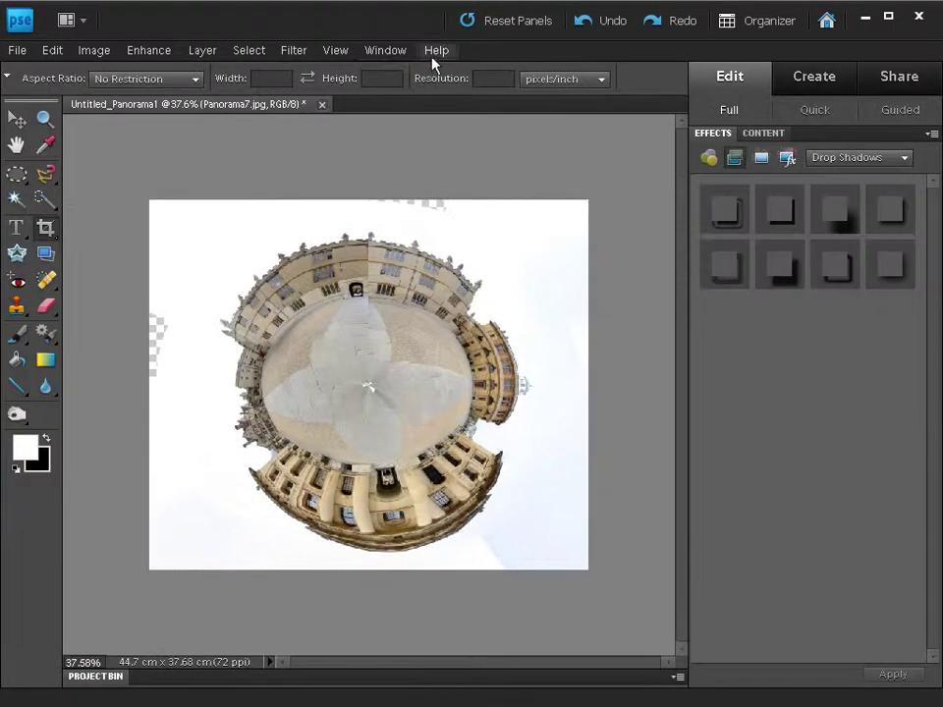
Step: Add a new Layer 1, fill it white with the Paint Bucket, and place it below Panorama7.jpg
{"action": "left_click", "coordinate": [385, 50]}
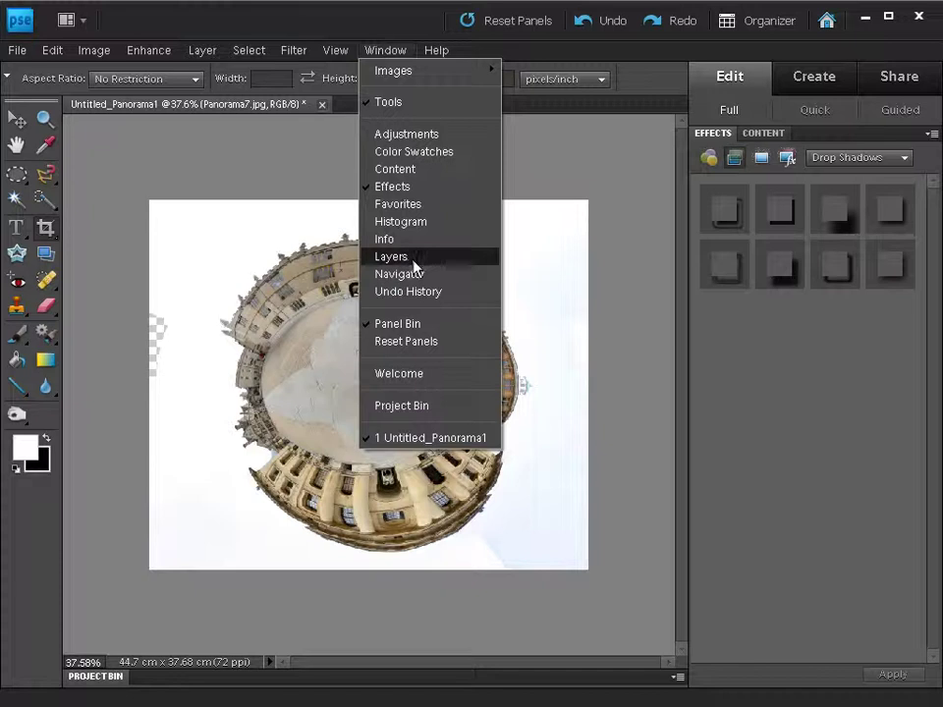
{"action": "left_click", "coordinate": [415, 260]}
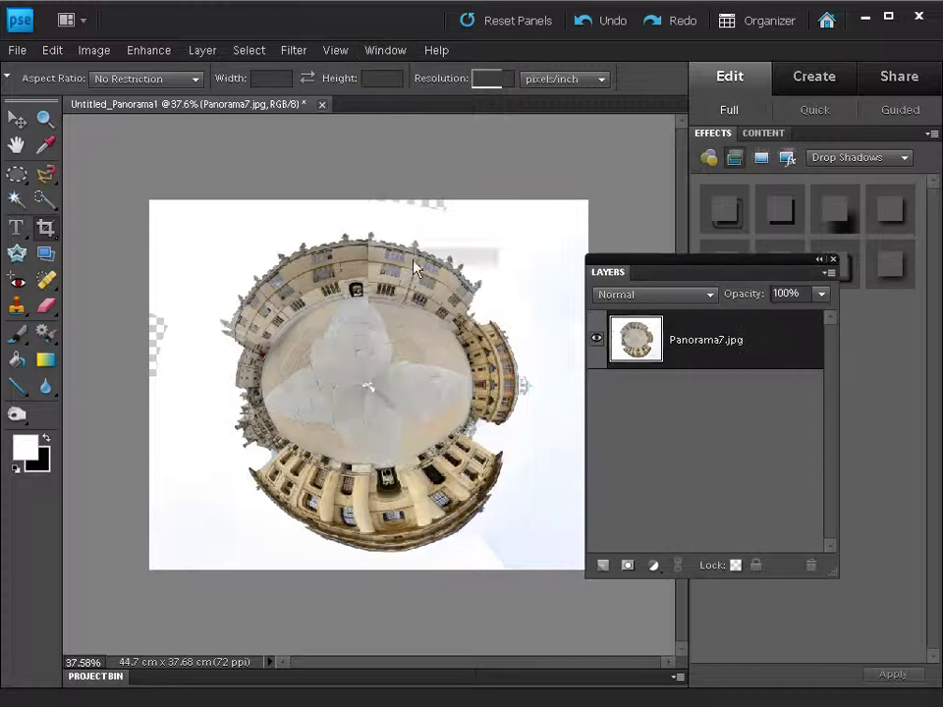
{"action": "left_click", "coordinate": [601, 567]}
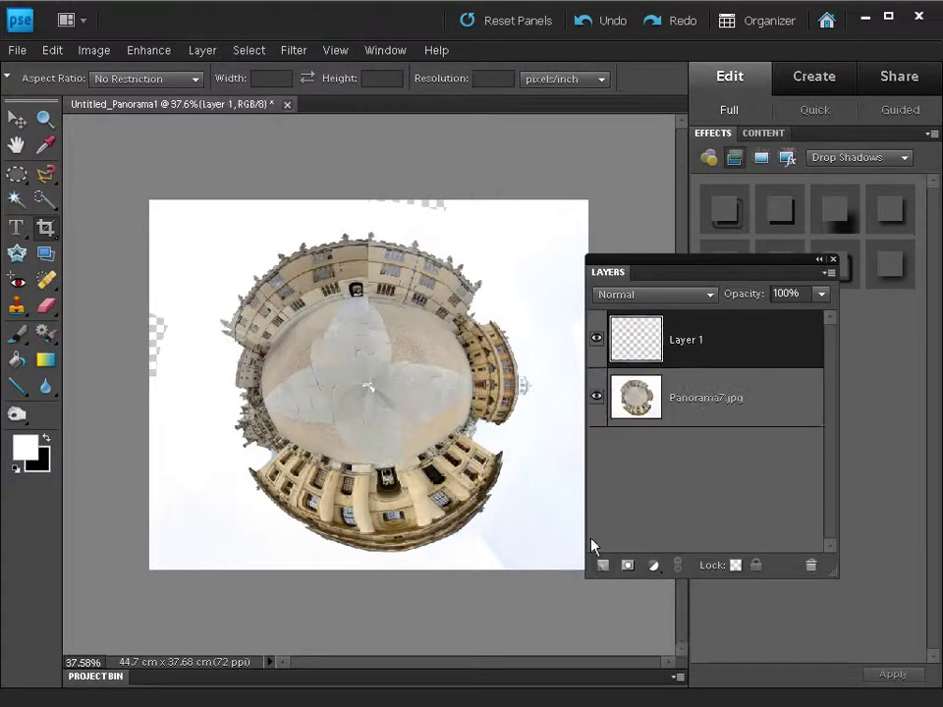
{"action": "left_click", "coordinate": [17, 361]}
{"action": "left_click", "coordinate": [180, 314]}
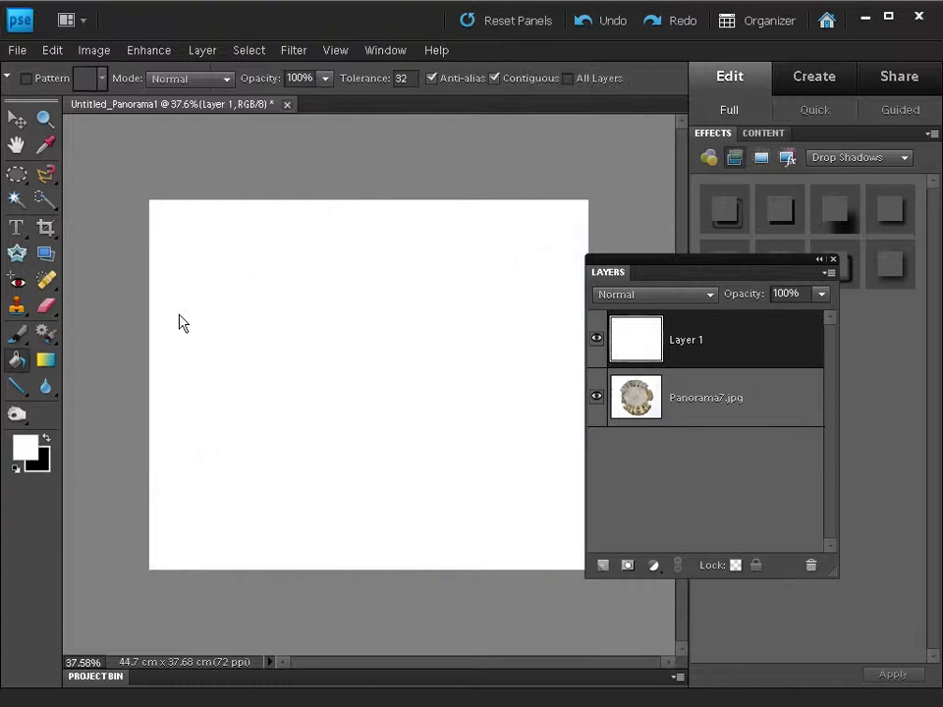
{"action": "left_click_drag", "start_coordinate": [637, 330], "coordinate": [640, 419]}
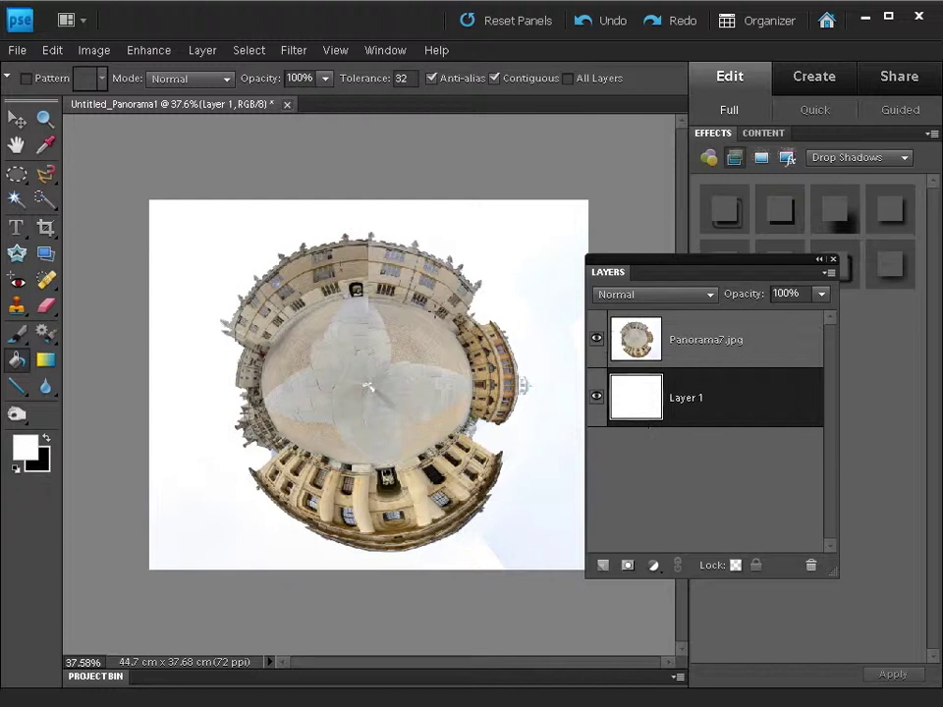
Step: Zoom in on the centre hole, add Layer 2 for the patch, and pick a 27 px soft Clone Stamp brush
{"action": "key", "text": "ctrl+equal"}
{"action": "key", "text": "ctrl+equal"}
{"action": "key", "text": "ctrl+equal"}
{"action": "key", "text": "ctrl+equal"}
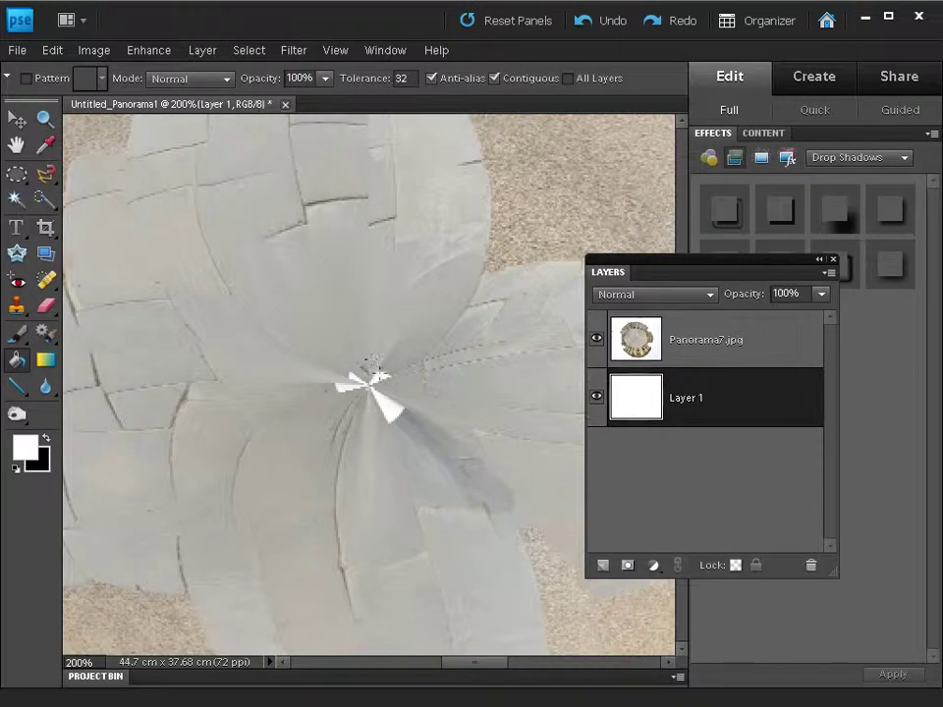
{"action": "key", "text": "s"}
{"action": "key", "text": "alt+bracketright"}
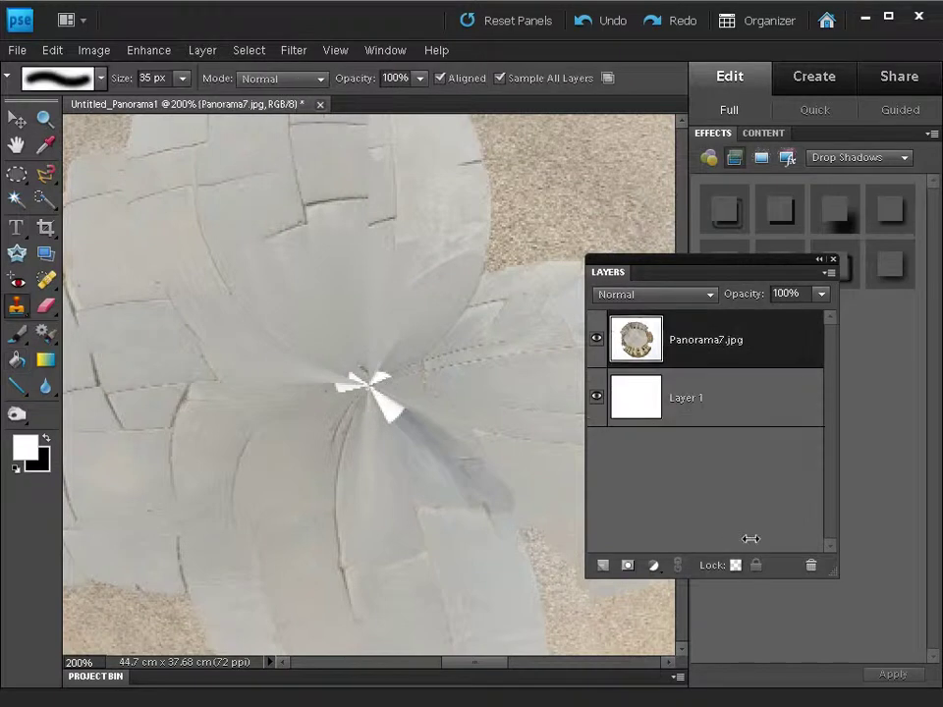
{"action": "left_click", "coordinate": [603, 565]}
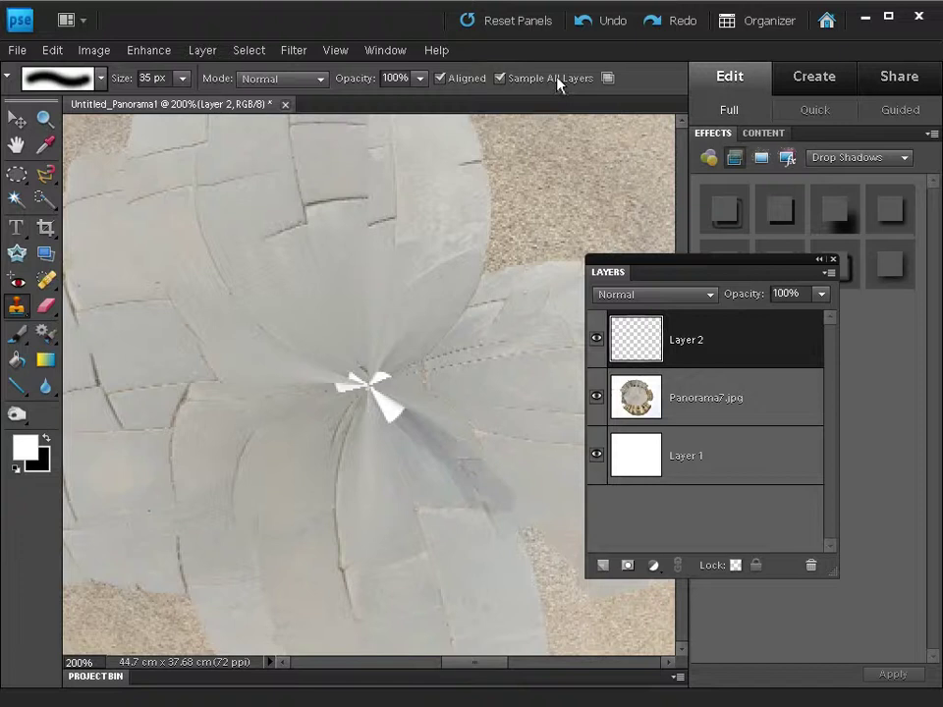
{"action": "left_click", "coordinate": [61, 78]}
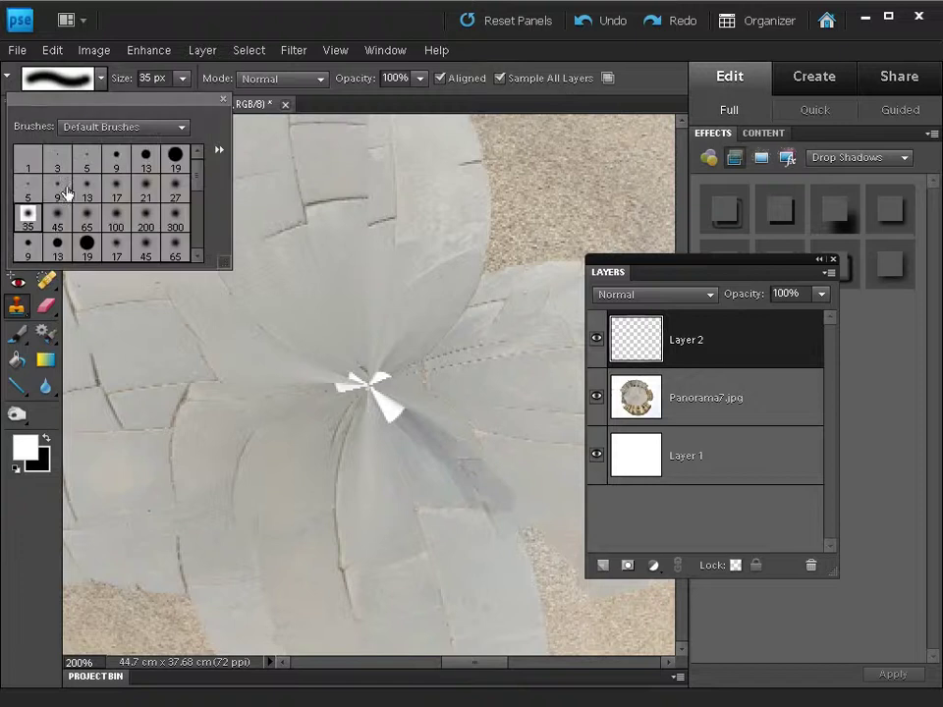
{"action": "left_click", "coordinate": [175, 187]}
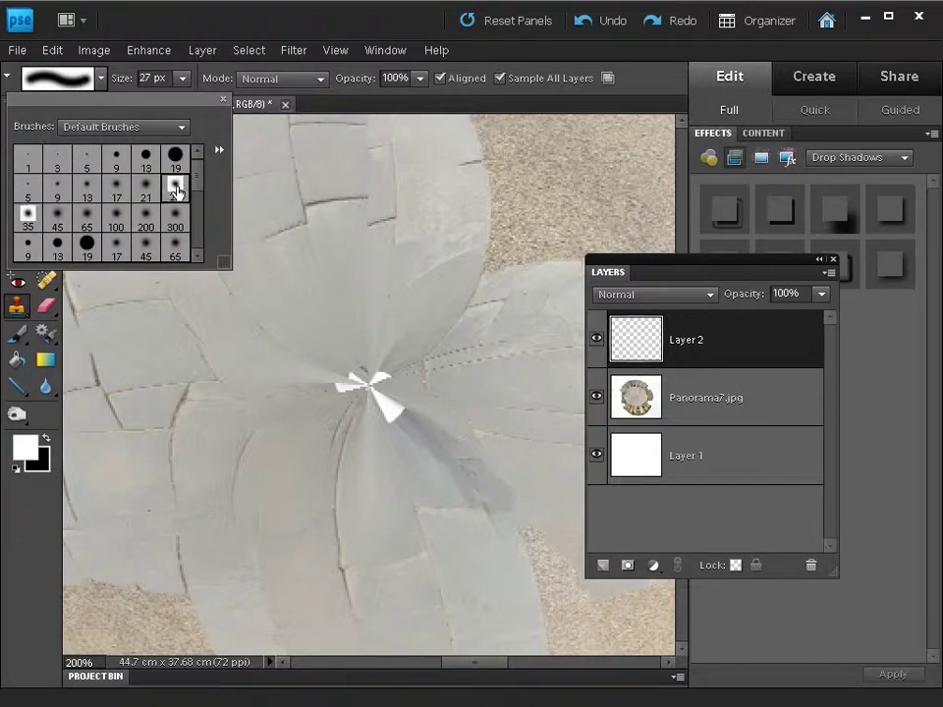
Step: Clone surrounding paving over the white star at the planet's centre
{"action": "left_click", "coordinate": [376, 322], "text": "alt"}
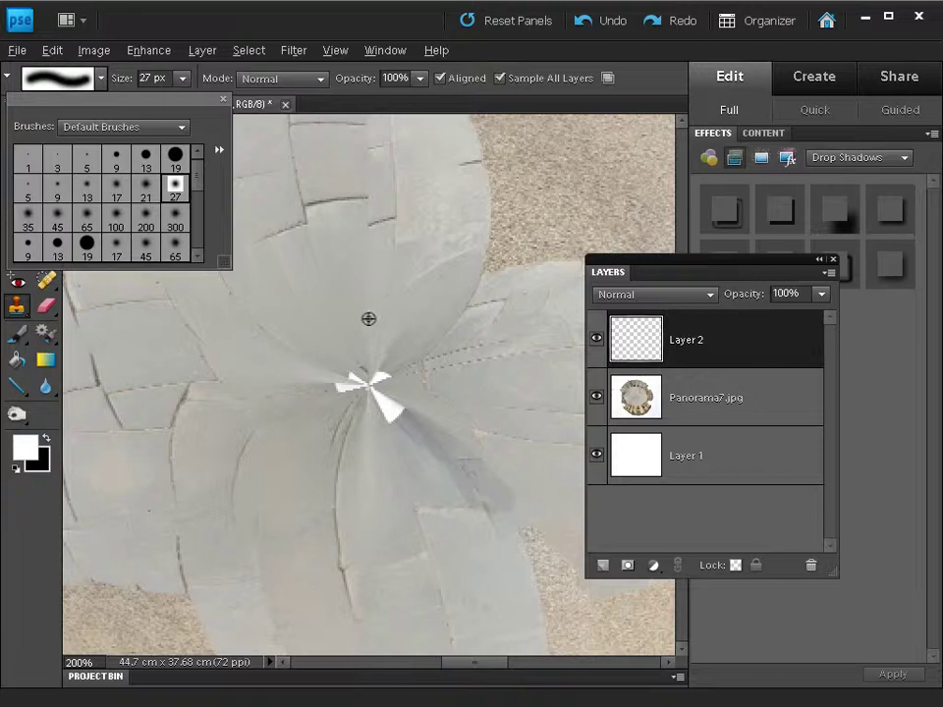
{"action": "left_click", "coordinate": [369, 318]}
{"action": "mouse_move", "coordinate": [365, 373]}
{"action": "left_mouse_down"}
{"action": "mouse_move", "coordinate": [363, 391]}
{"action": "mouse_move", "coordinate": [348, 379]}
{"action": "mouse_move", "coordinate": [370, 370]}
{"action": "mouse_move", "coordinate": [372, 385]}
{"action": "mouse_move", "coordinate": [431, 373]}
{"action": "left_mouse_up"}
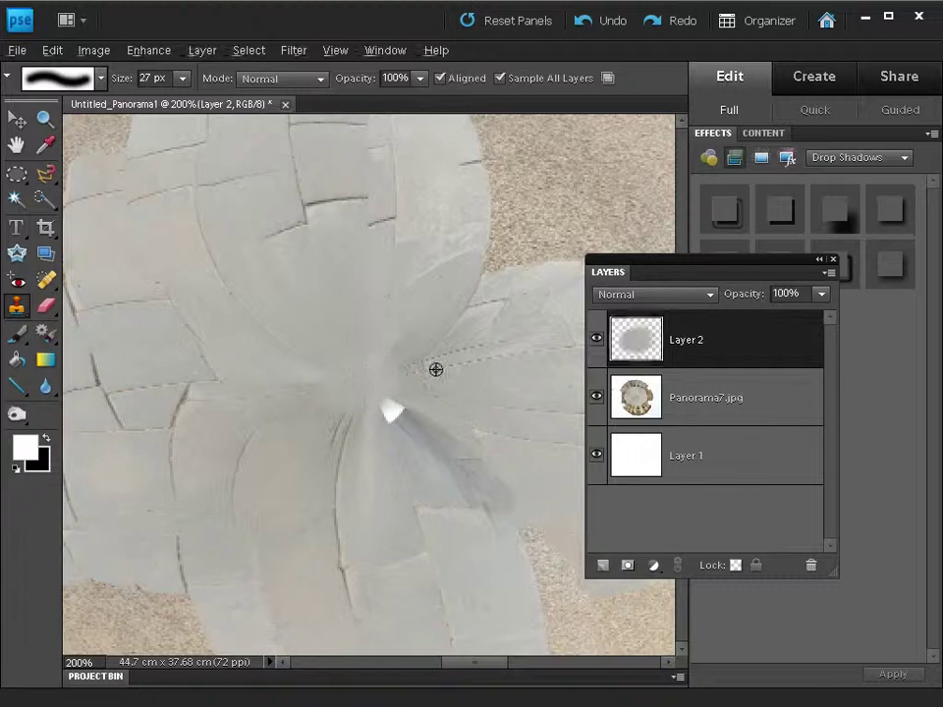
{"action": "left_click", "coordinate": [436, 369], "text": "alt"}
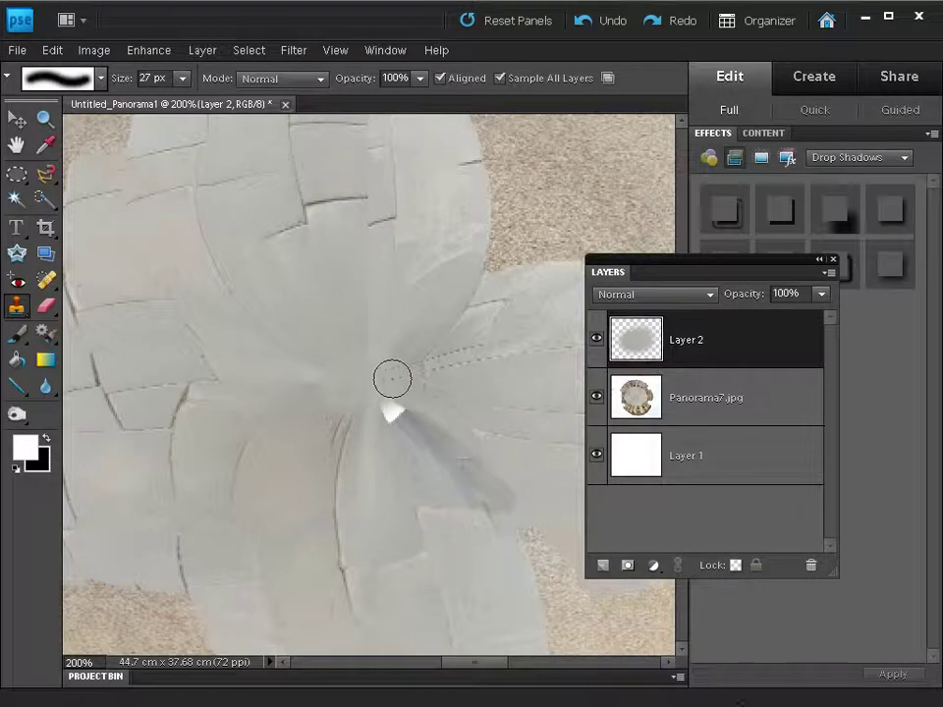
{"action": "left_click", "coordinate": [395, 355]}
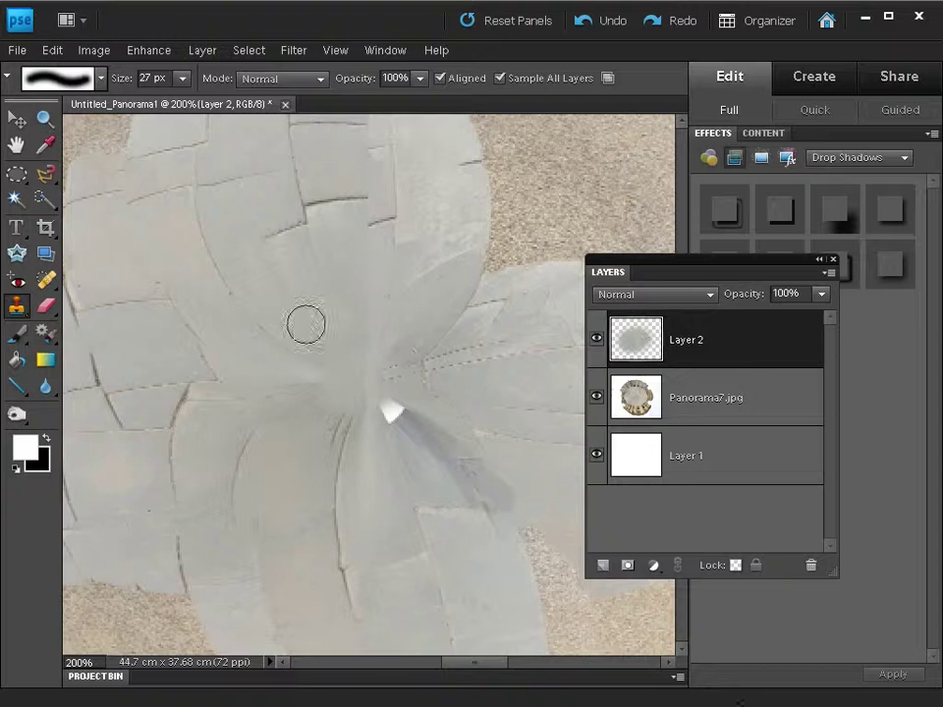
{"action": "left_click", "coordinate": [400, 470], "text": "alt"}
{"action": "left_click_drag", "start_coordinate": [389, 425], "coordinate": [377, 389]}
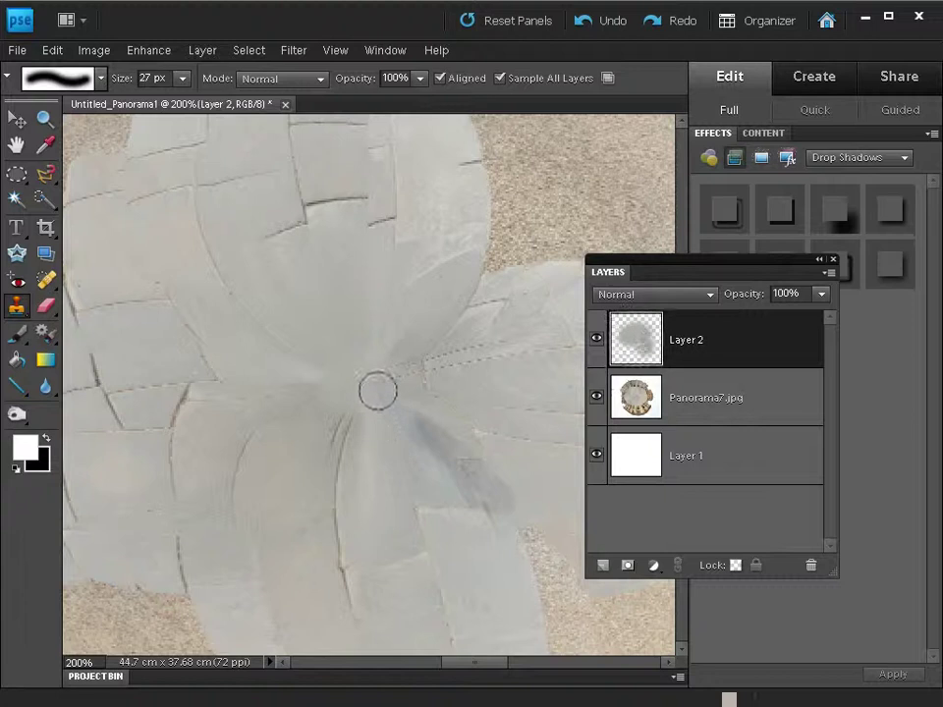
Step: Cover the dark crack line with a 9 px clone brush, then merge the patch down into Panorama7.jpg
{"action": "key", "text": "bracketleft"}
{"action": "key", "text": "bracketleft"}
{"action": "key", "text": "bracketleft"}
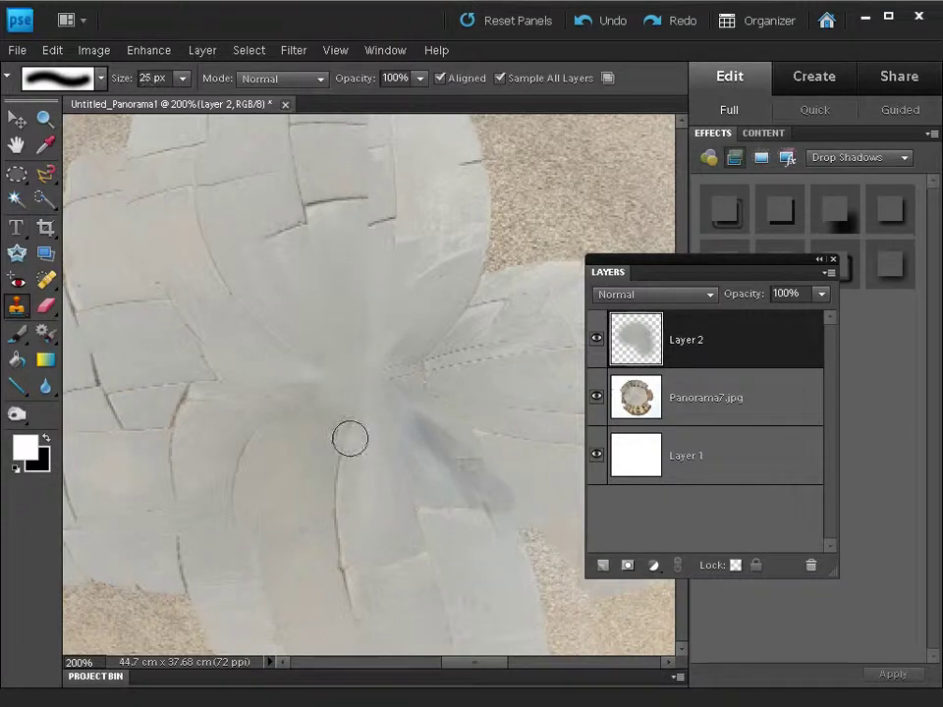
{"action": "key", "text": "bracketleft"}
{"action": "key", "text": "bracketleft"}
{"action": "key", "text": "bracketleft"}
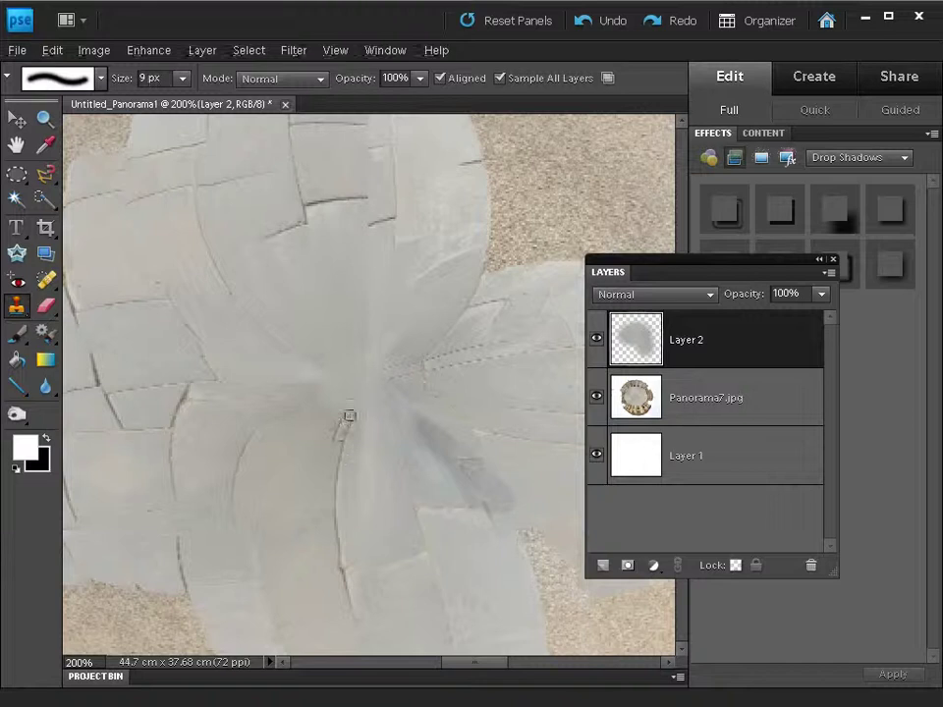
{"action": "mouse_move", "coordinate": [351, 417]}
{"action": "left_mouse_down"}
{"action": "mouse_move", "coordinate": [358, 396]}
{"action": "mouse_move", "coordinate": [351, 414]}
{"action": "left_mouse_up"}
{"action": "left_click", "coordinate": [595, 339]}
{"action": "left_click", "coordinate": [596, 339]}
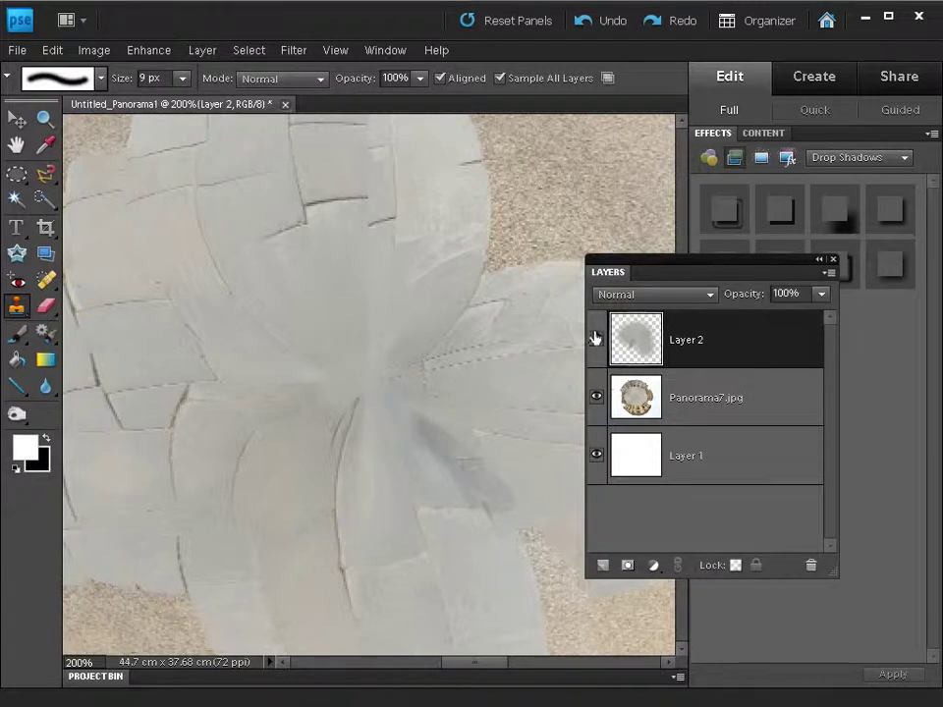
{"action": "left_click", "coordinate": [830, 273]}
{"action": "left_click", "coordinate": [869, 562]}
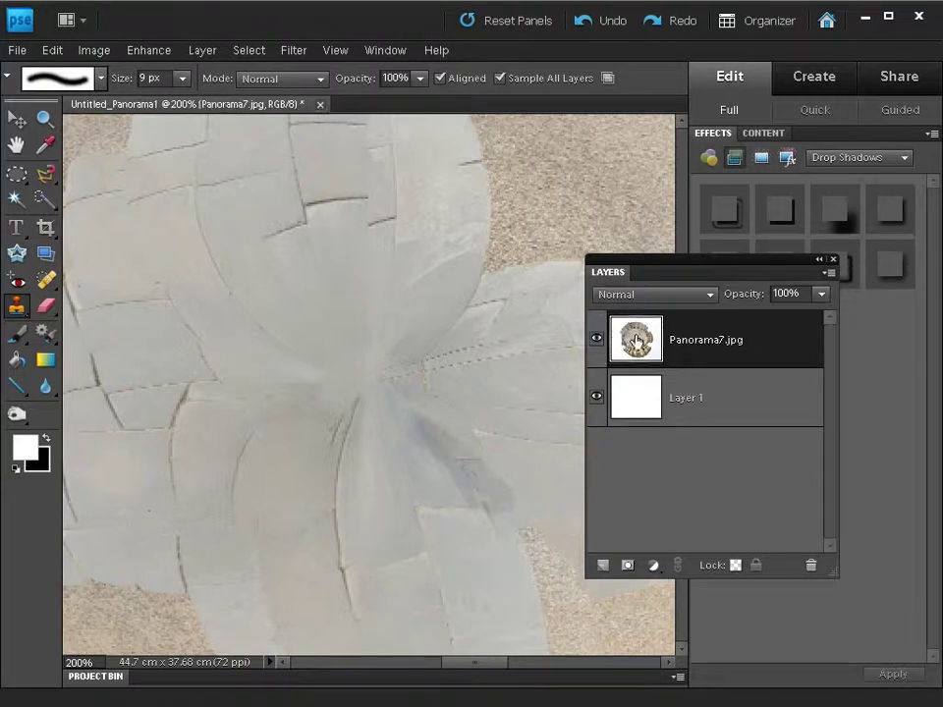
Step: Fit the image on screen and rotate the little planet about 154° so the columned building sits upper left
{"action": "key", "text": "z"}
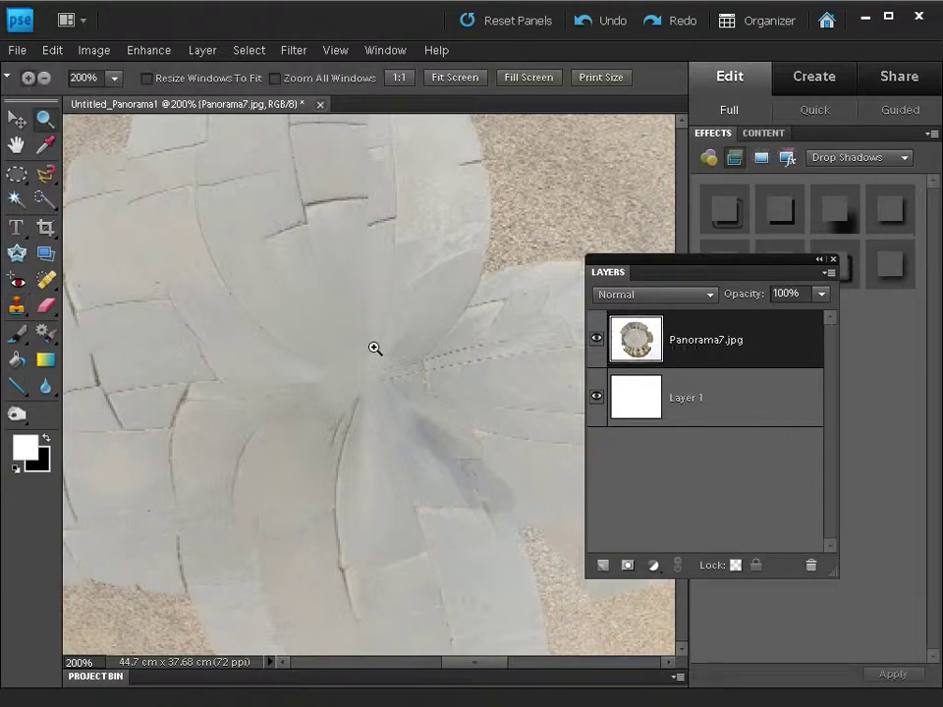
{"action": "right_click", "coordinate": [374, 349]}
{"action": "left_click", "coordinate": [393, 360]}
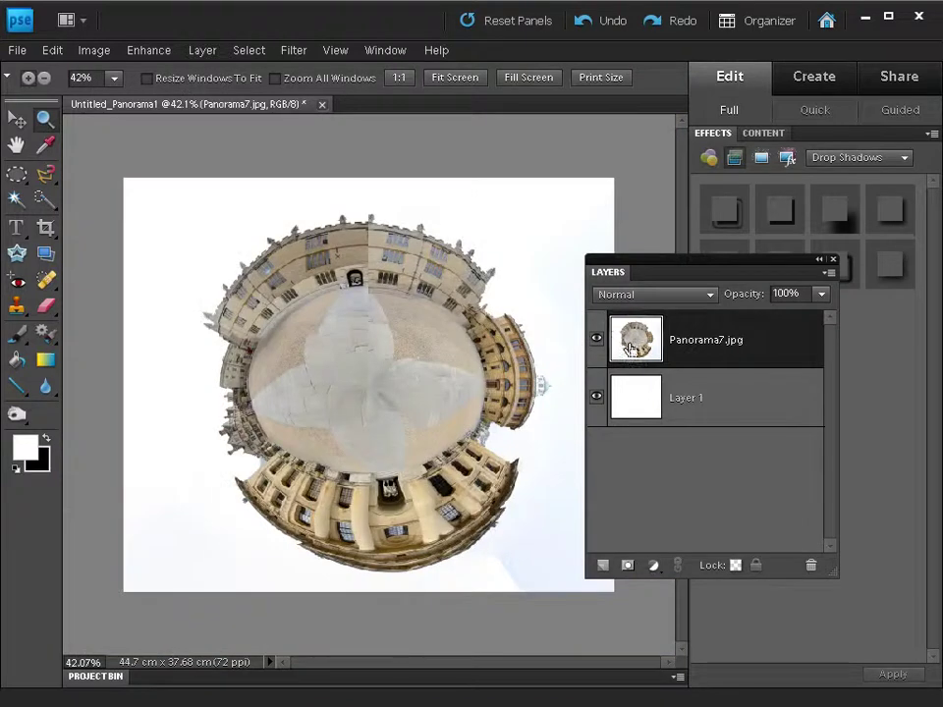
{"action": "key", "text": "ctrl+t"}
{"action": "left_click_drag", "start_coordinate": [503, 145], "coordinate": [354, 549]}
{"action": "left_click_drag", "start_coordinate": [589, 167], "coordinate": [581, 150]}
{"action": "key", "text": "Return"}
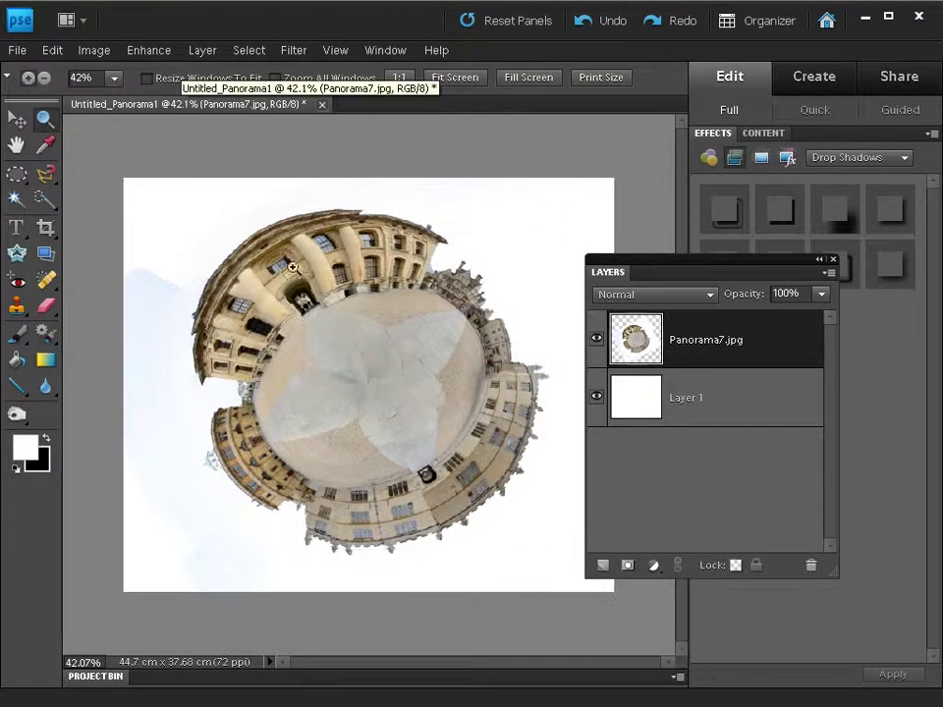
Step: Switch to a smaller Brush tool and hide all panels to view the image alone
{"action": "key", "text": "b"}
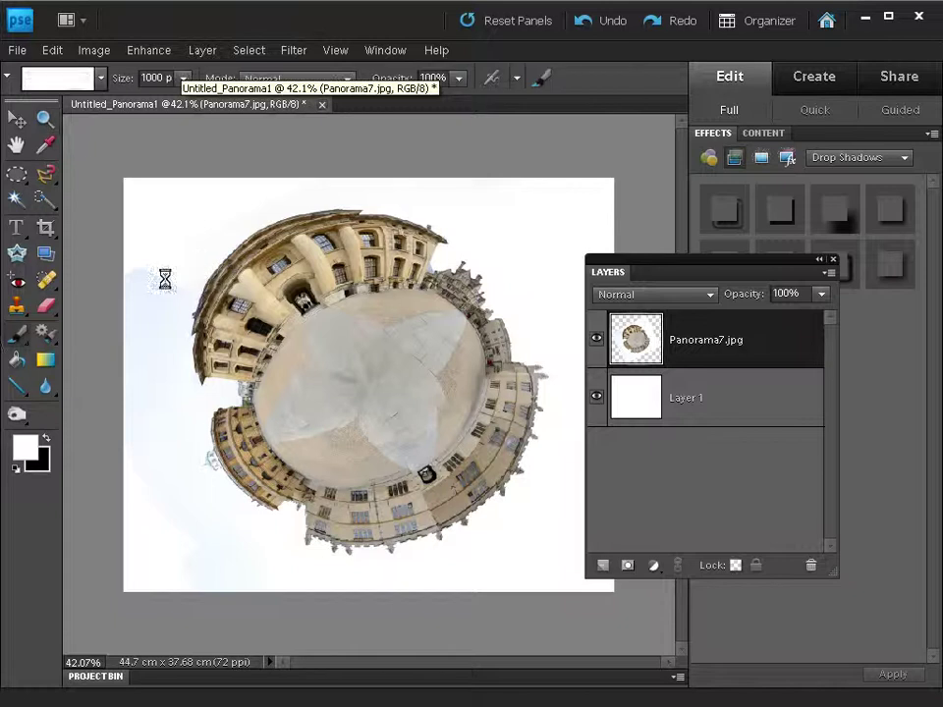
{"action": "key", "text": "bracketleft"}
{"action": "key", "text": "bracketleft"}
{"action": "key", "text": "bracketleft"}
{"action": "key", "text": "bracketleft"}
{"action": "key", "text": "bracketleft"}
{"action": "key", "text": "bracketleft"}
{"action": "key", "text": "bracketleft"}
{"action": "key", "text": "bracketleft"}
{"action": "key", "text": "bracketleft"}
{"action": "key", "text": "bracketleft"}
{"action": "key", "text": "bracketleft"}
{"action": "key", "text": "bracketleft"}
{"action": "key", "text": "bracketleft"}
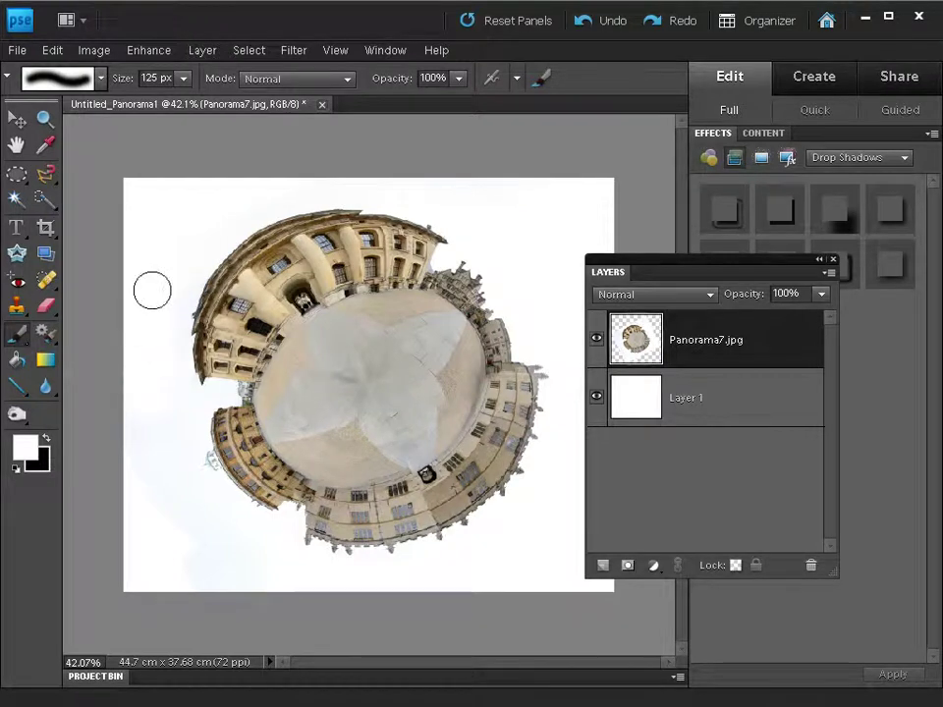
{"action": "key", "text": "Tab"}
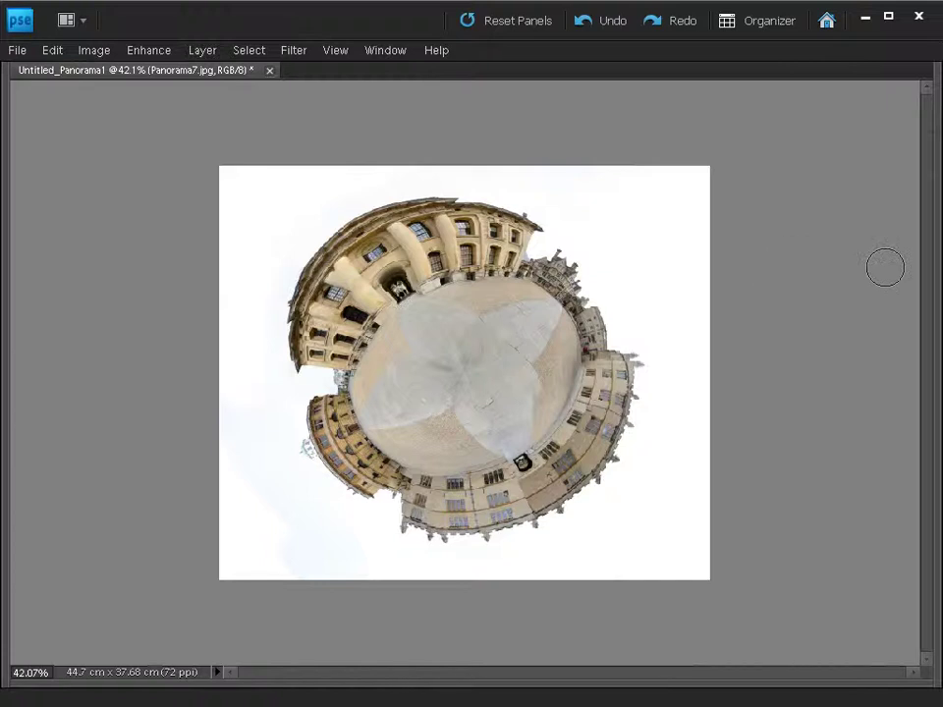